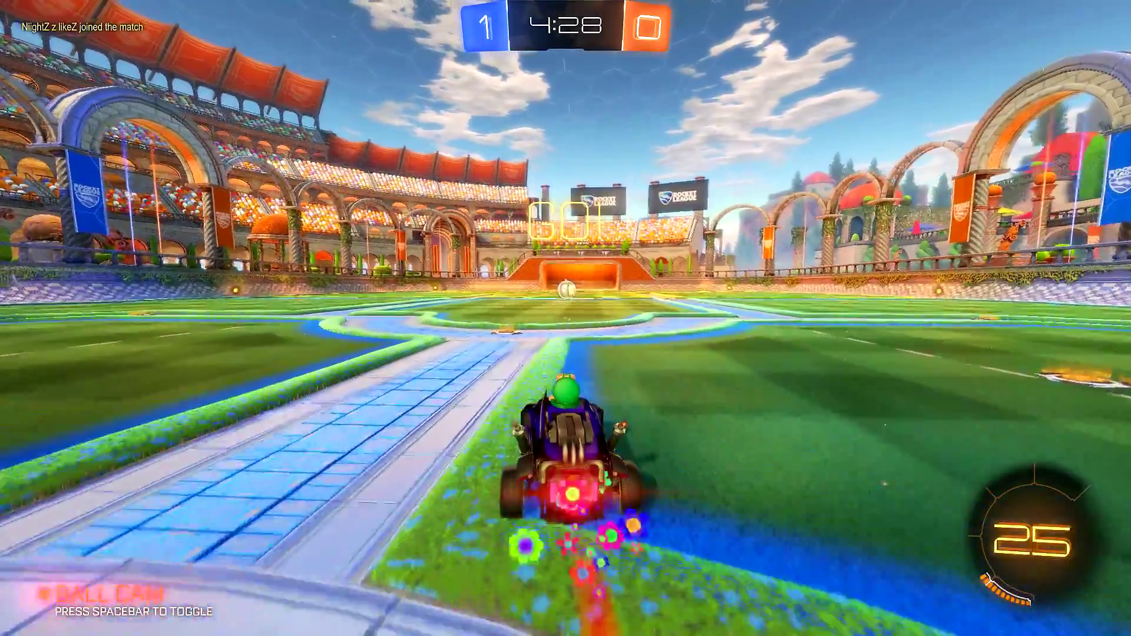
Drive the car into the ball at kickoff and score a goal in Rocket League
key(w)
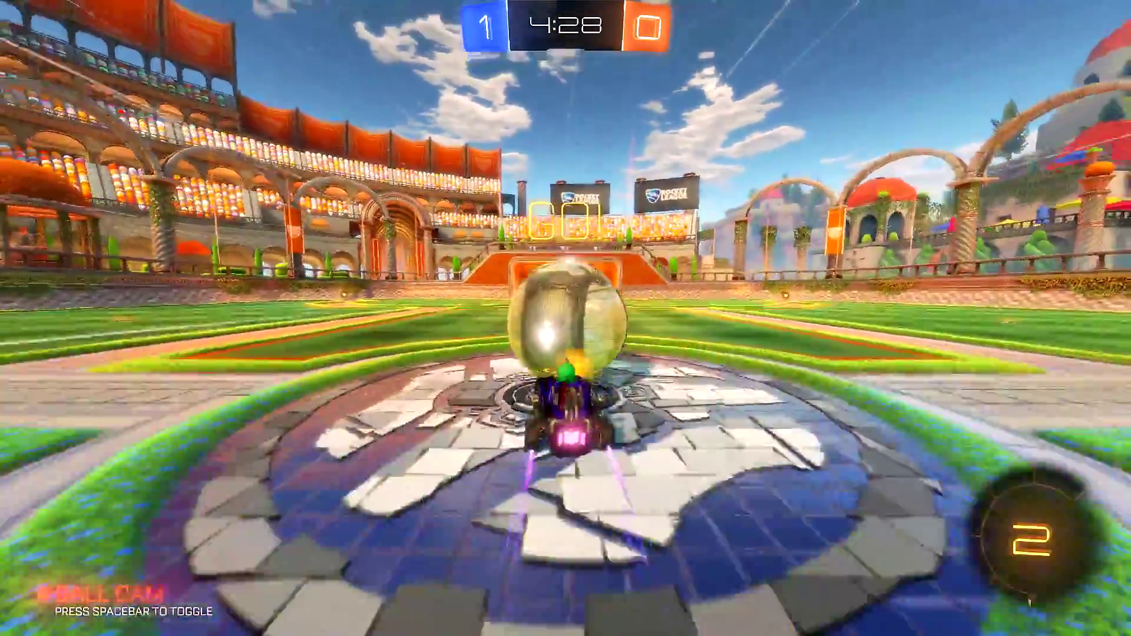
key(w)
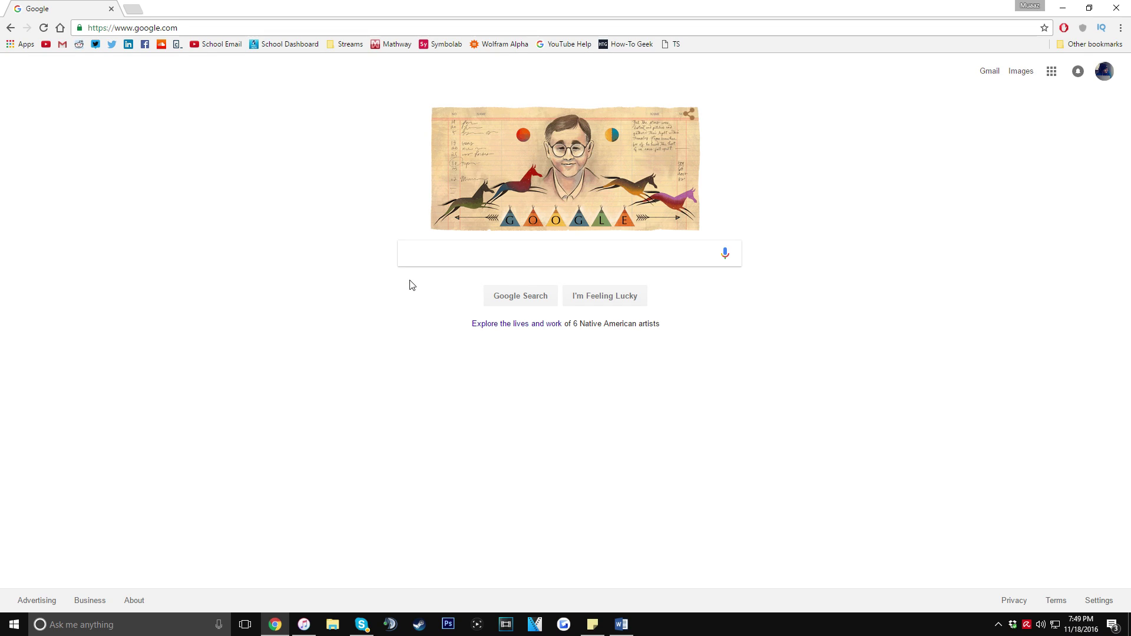
Search Google for 'OBS' and open the 'Open Broadcaster Software | Home' result
text(OBS)
key(Return)
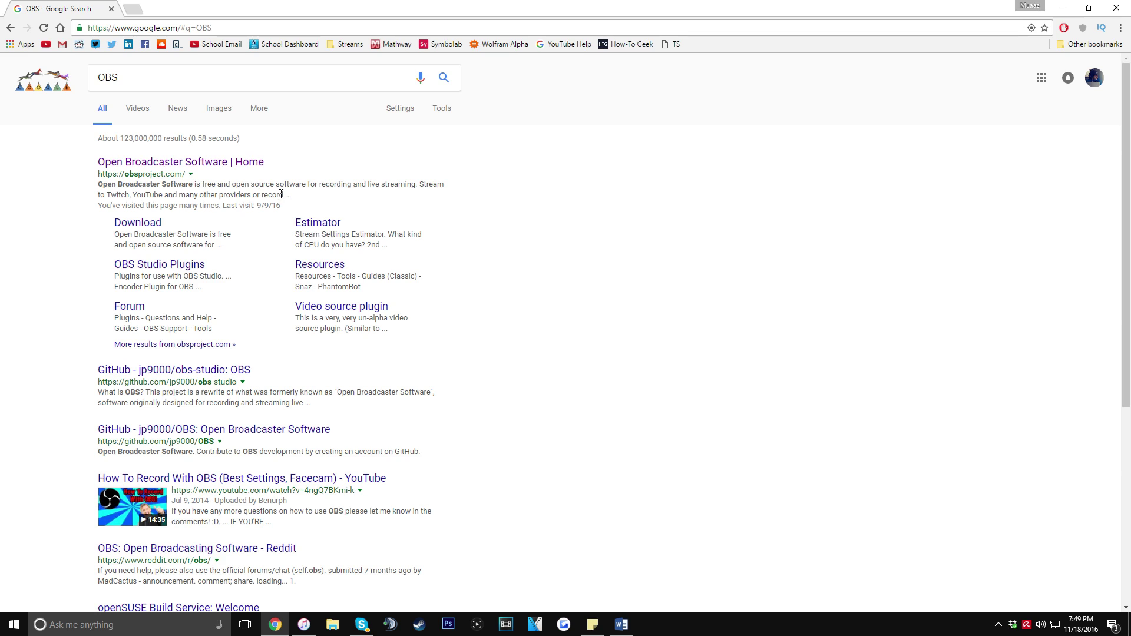
click(156, 164)
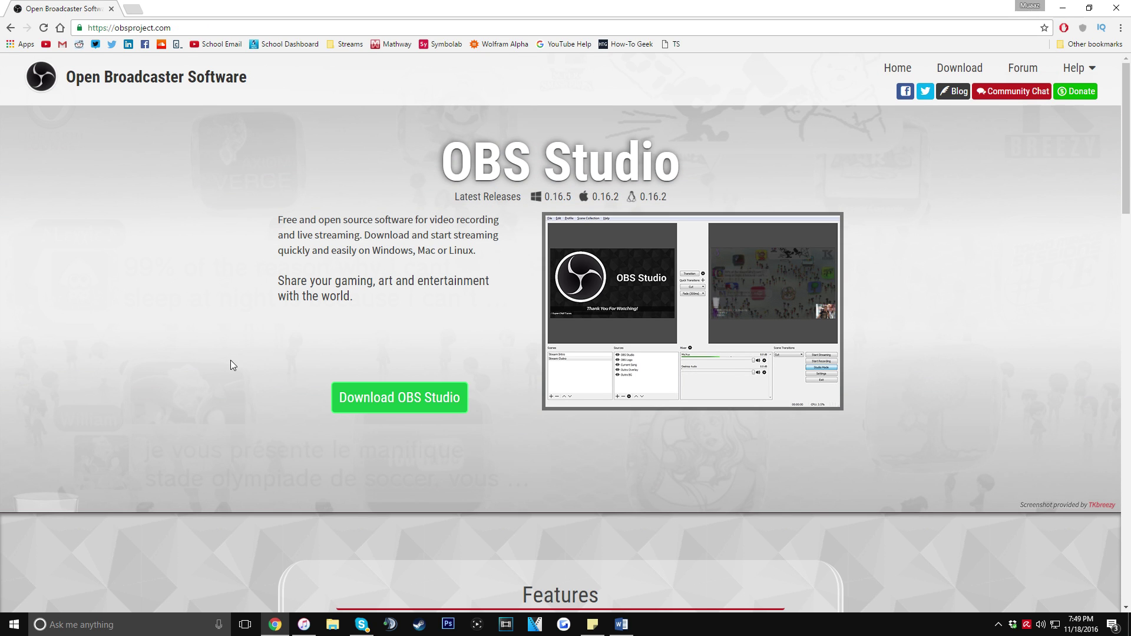
Reveal the Download OBS Studio options and start the Windows 7+ installer download
scroll(152, 282, down, 3)
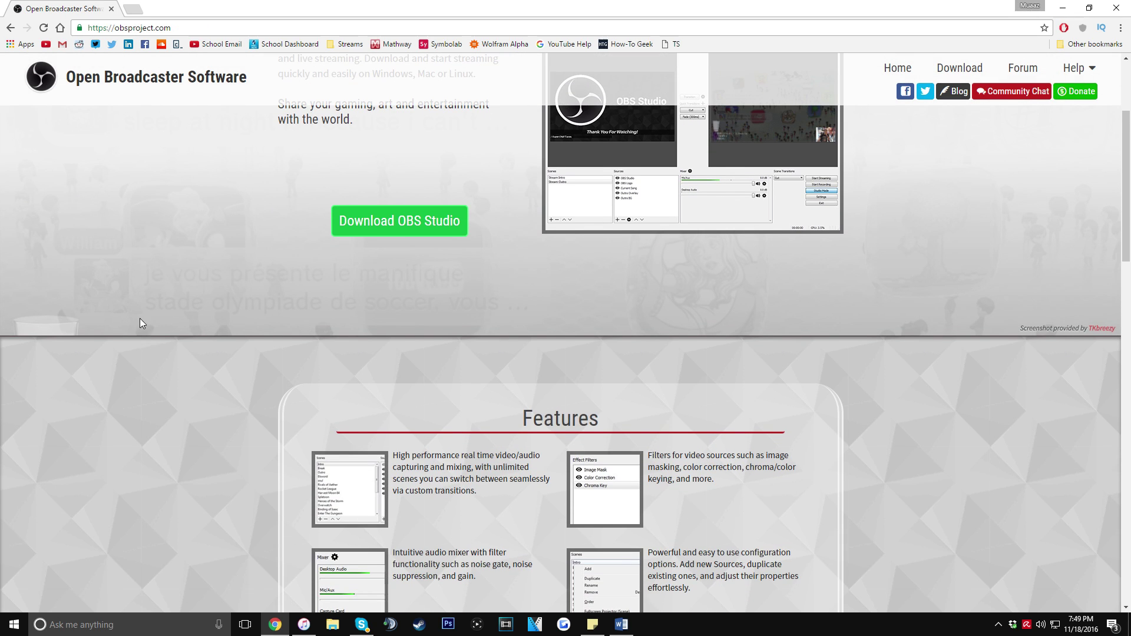
scroll(159, 321, up, 3)
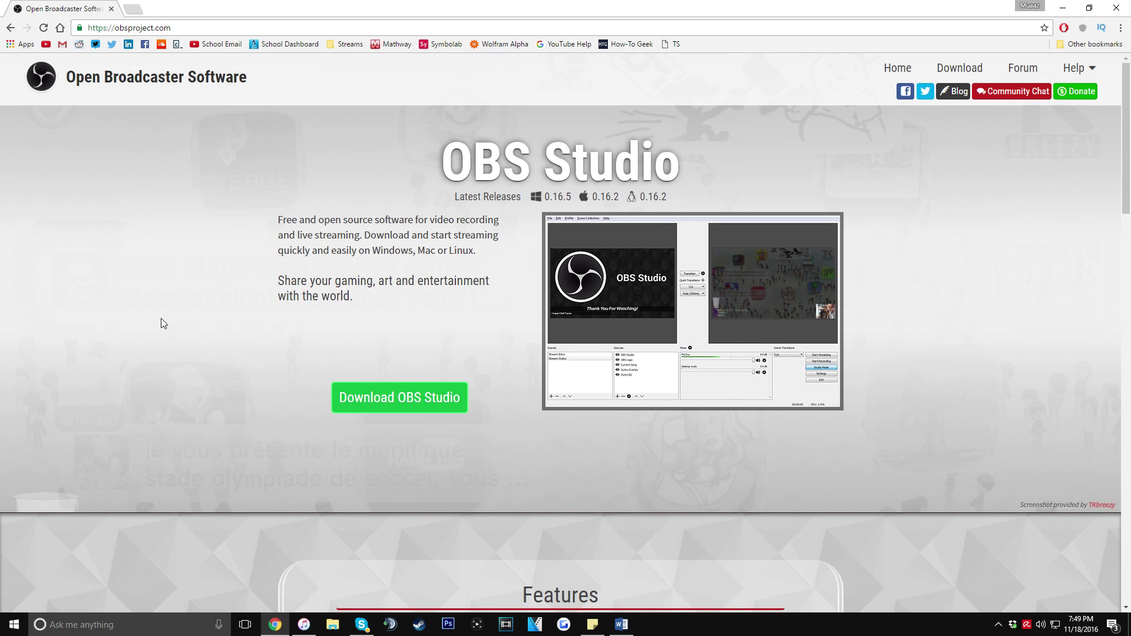
scroll(159, 272, down, 4)
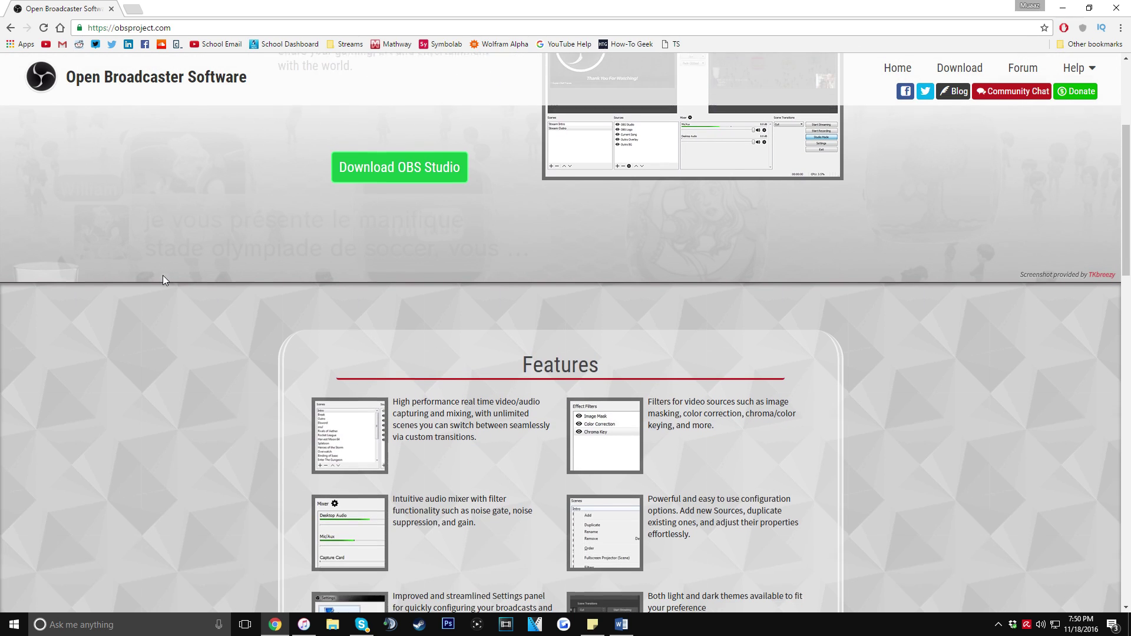
scroll(162, 277, up, 2)
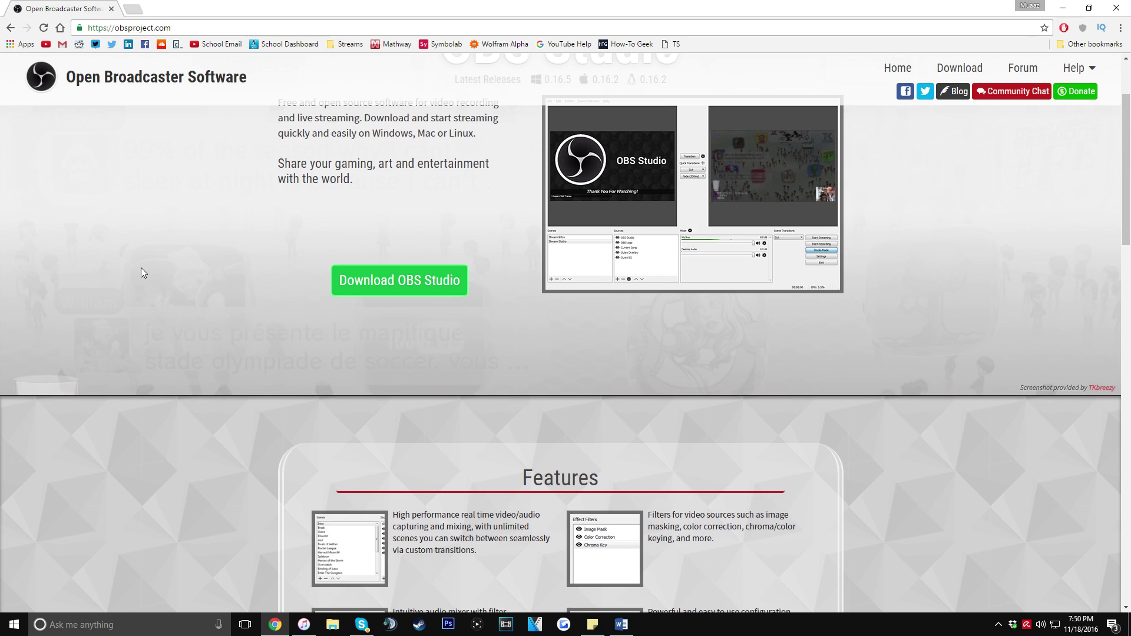
scroll(140, 267, up, 2)
click(398, 389)
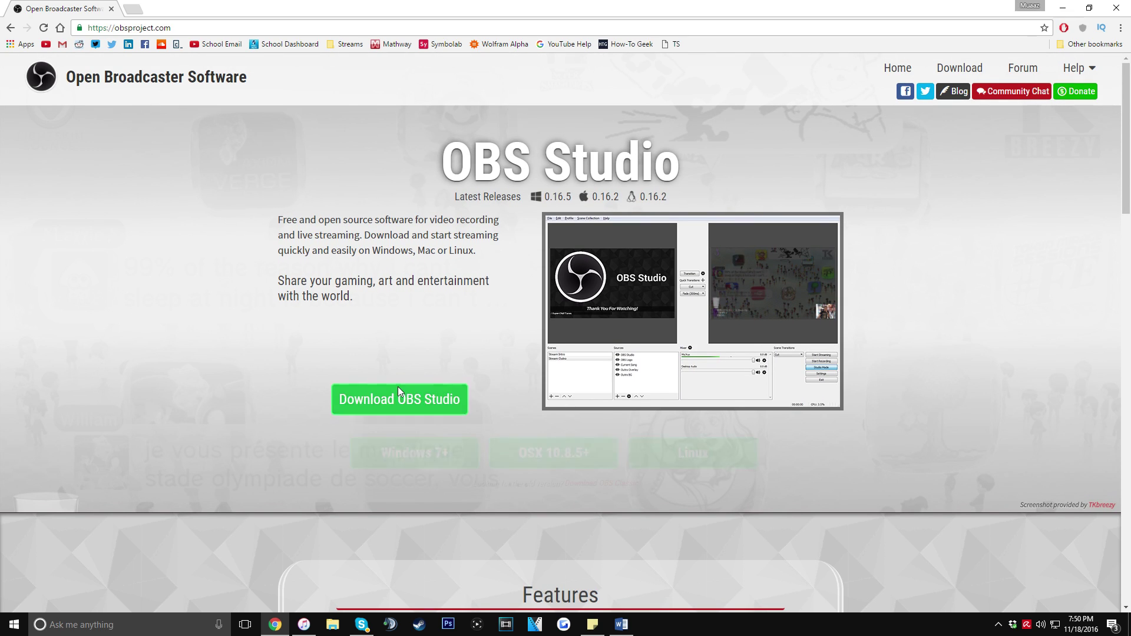
scroll(365, 362, down, 2)
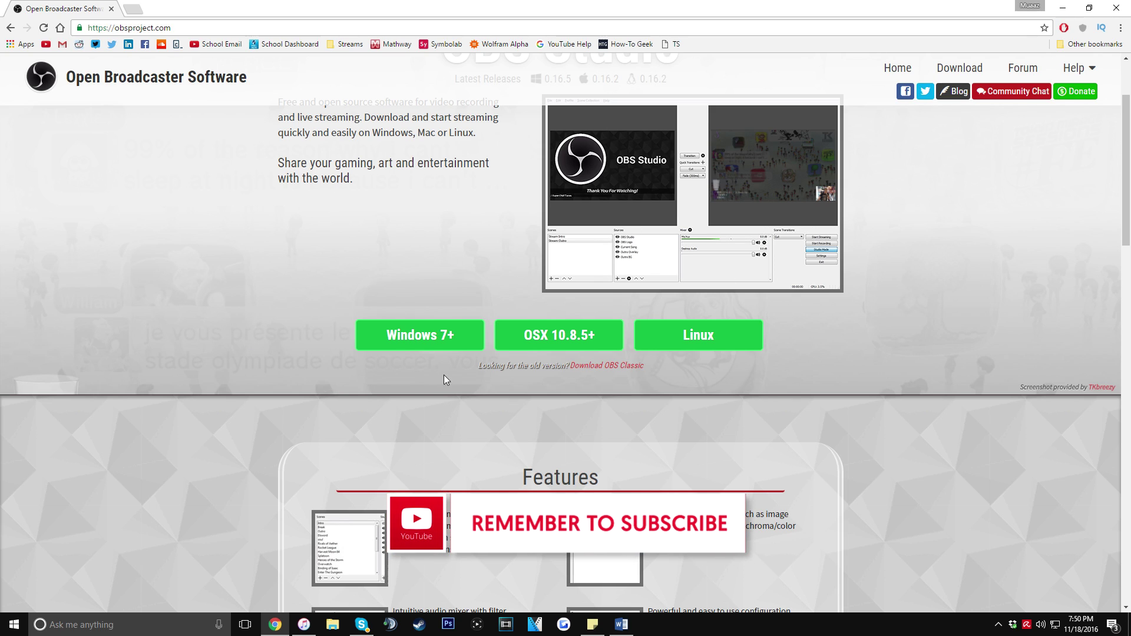
click(424, 331)
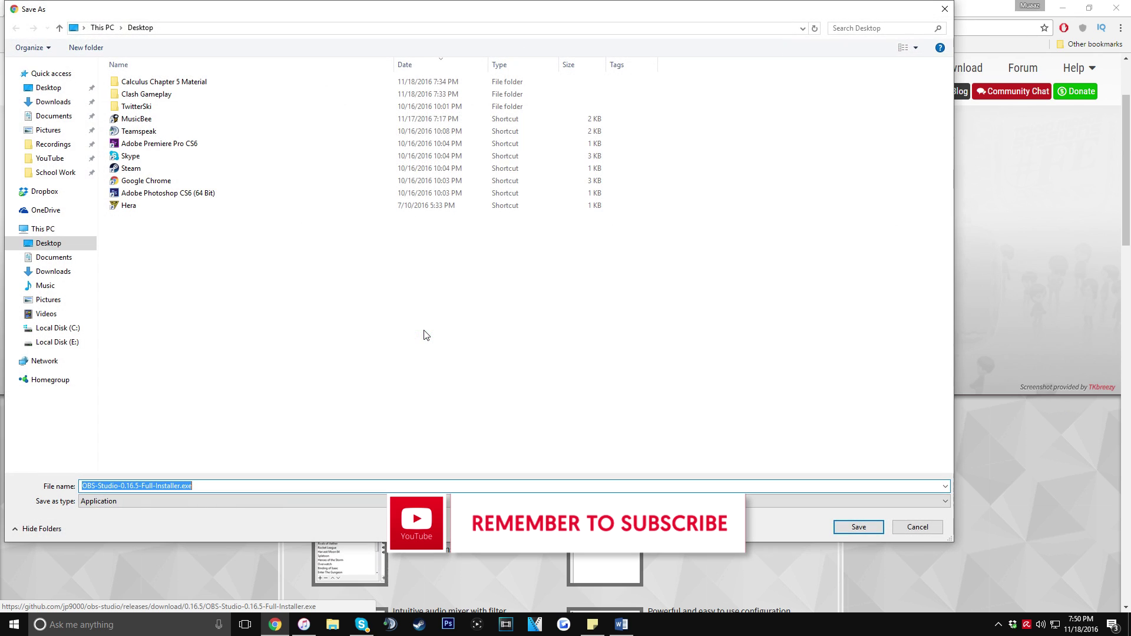
Save OBS-Studio-0.16.5-Full-Installer.exe to the Desktop and close Chrome
drag(266, 10, 313, 41)
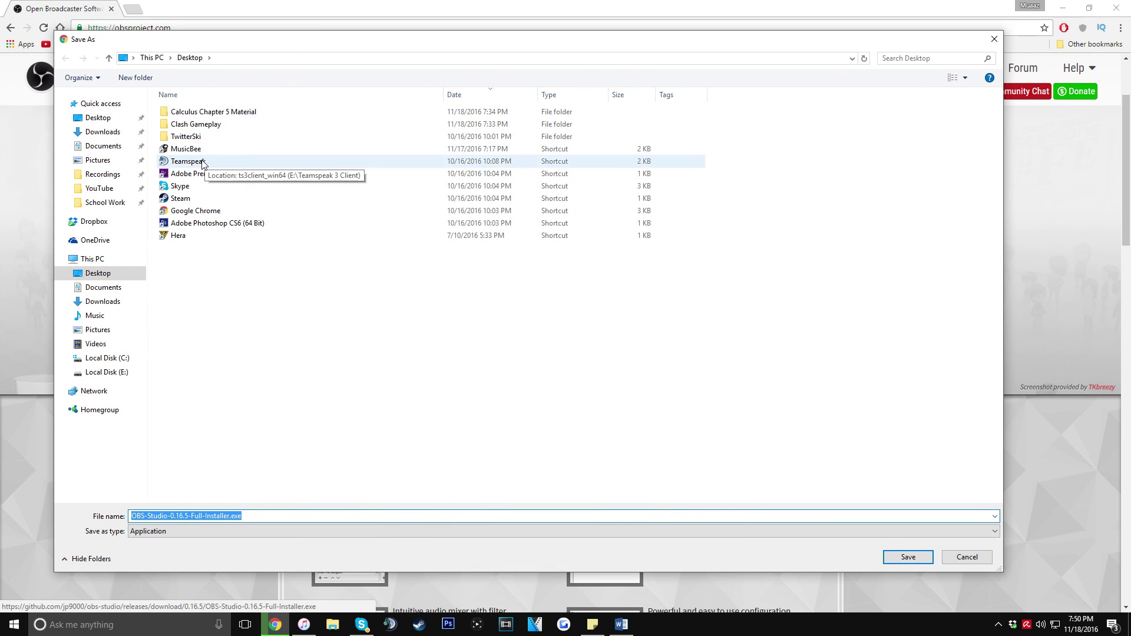
click(910, 557)
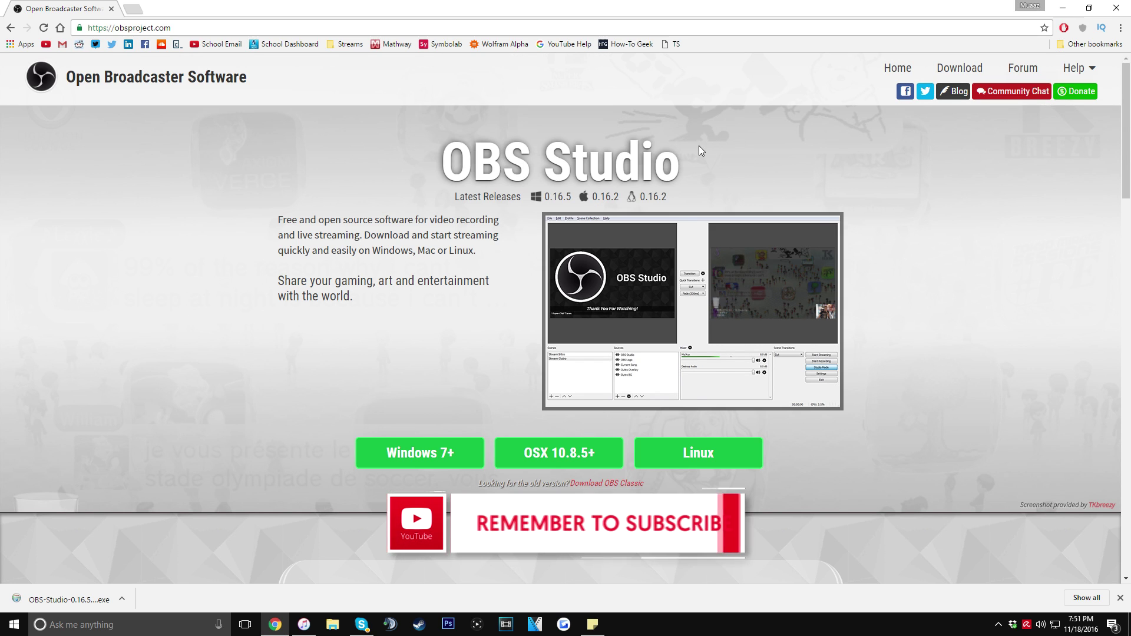
click(1123, 12)
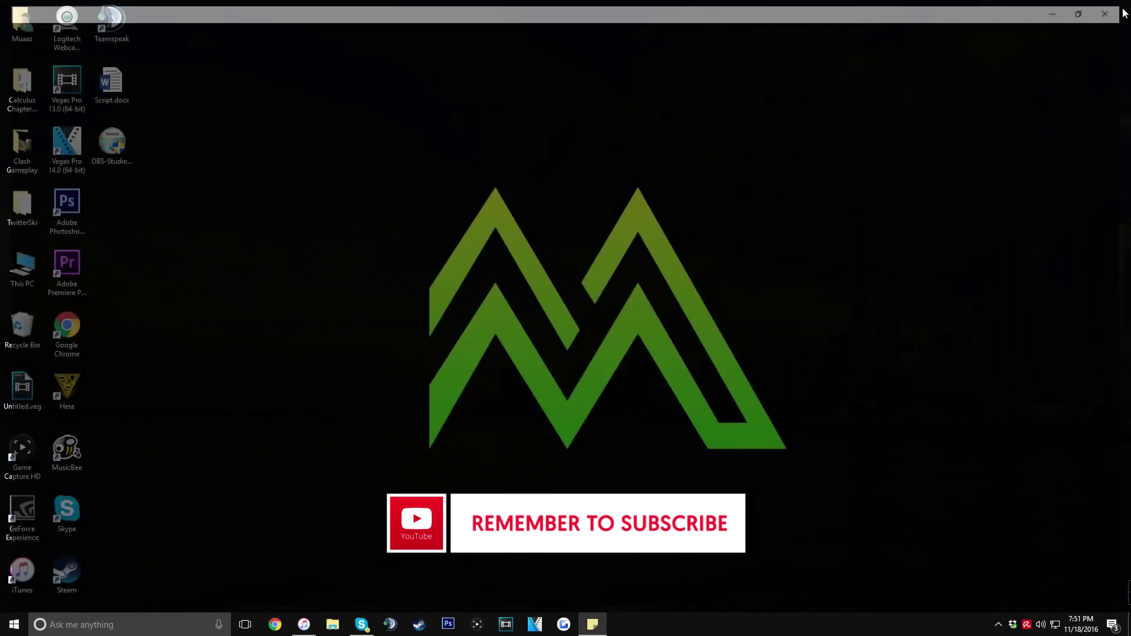
Install OBS Studio 0.16.5 with the default folder and components, launching it on finish
double_click(118, 142)
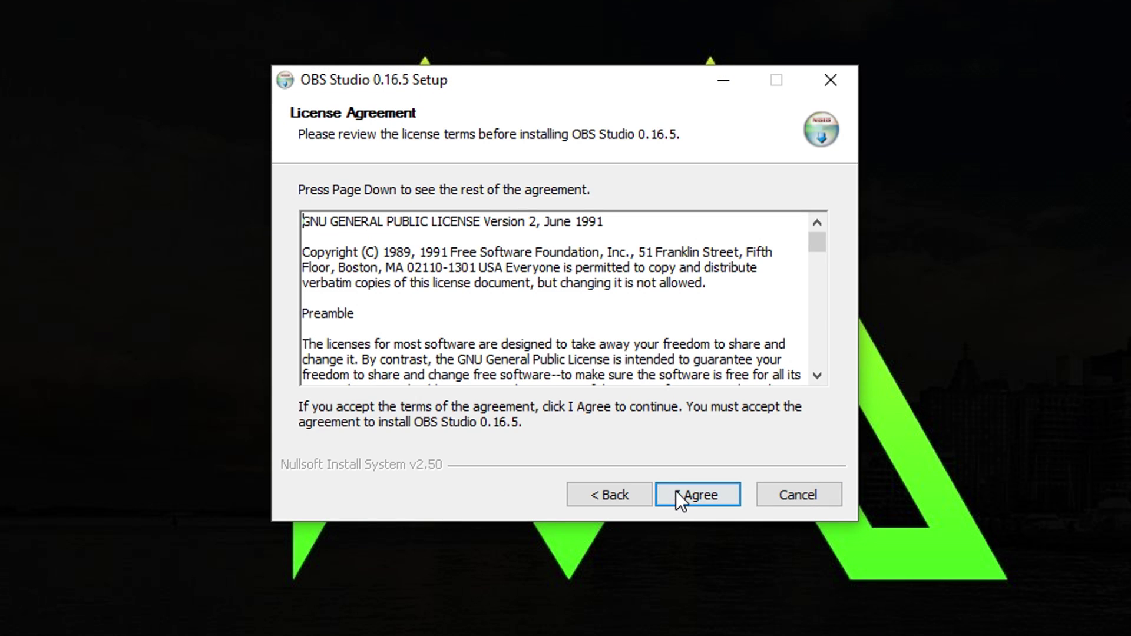
click(677, 498)
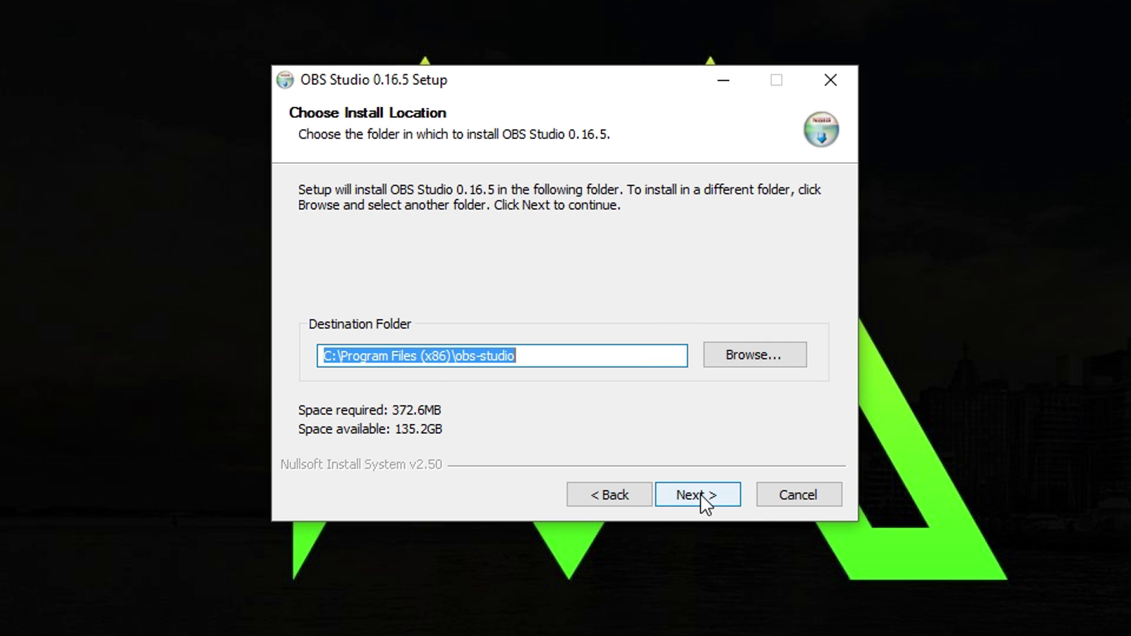
click(716, 494)
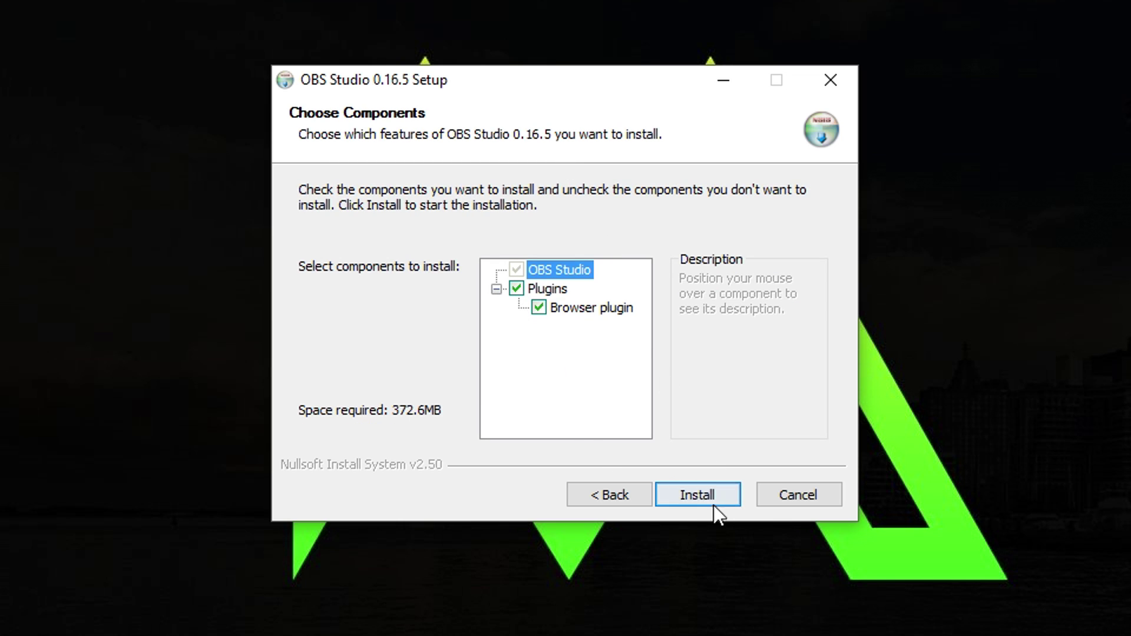
click(714, 496)
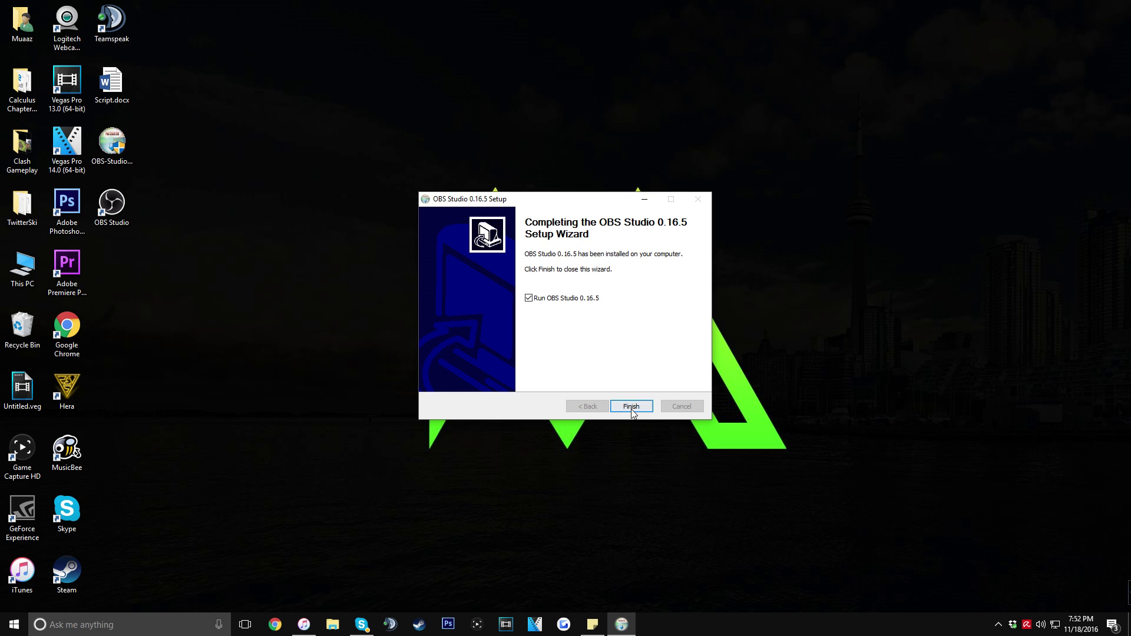
click(696, 496)
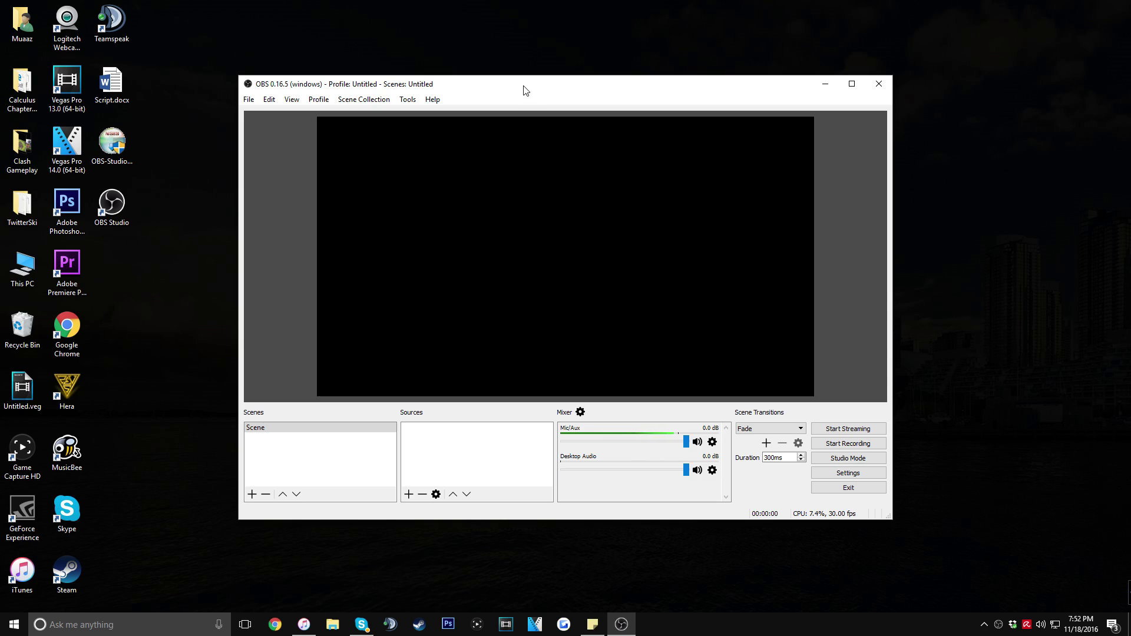
Move the OBS window, drag the leftover installer to the Recycle Bin, and rearrange the OBS shortcut
drag(522, 90, 538, 112)
drag(112, 144, 23, 326)
drag(108, 206, 113, 145)
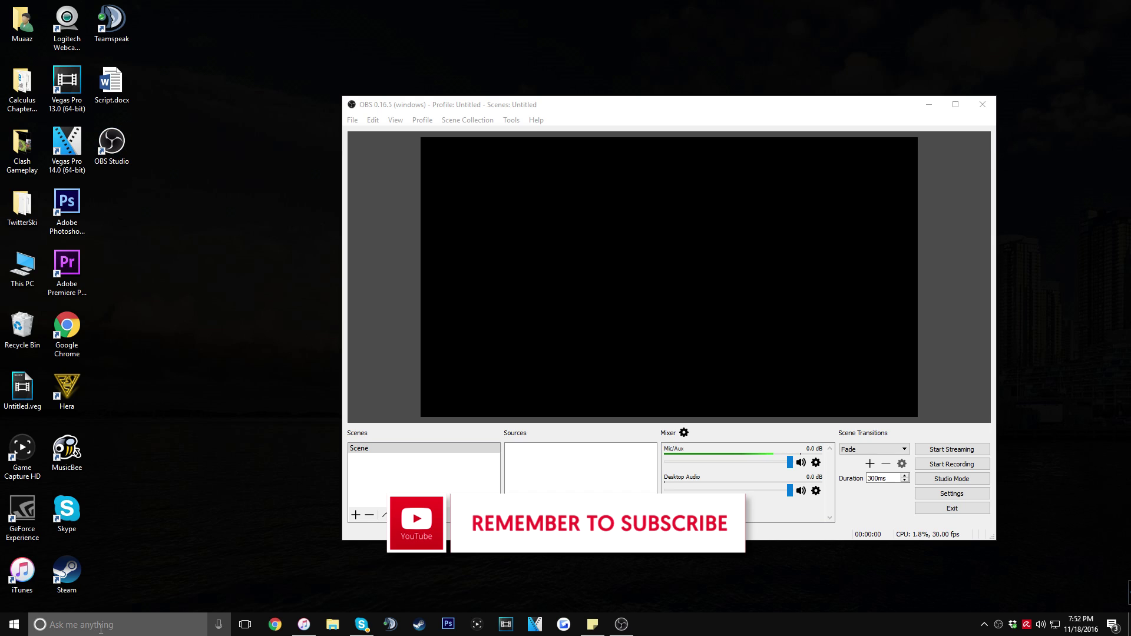
drag(112, 127, 119, 171)
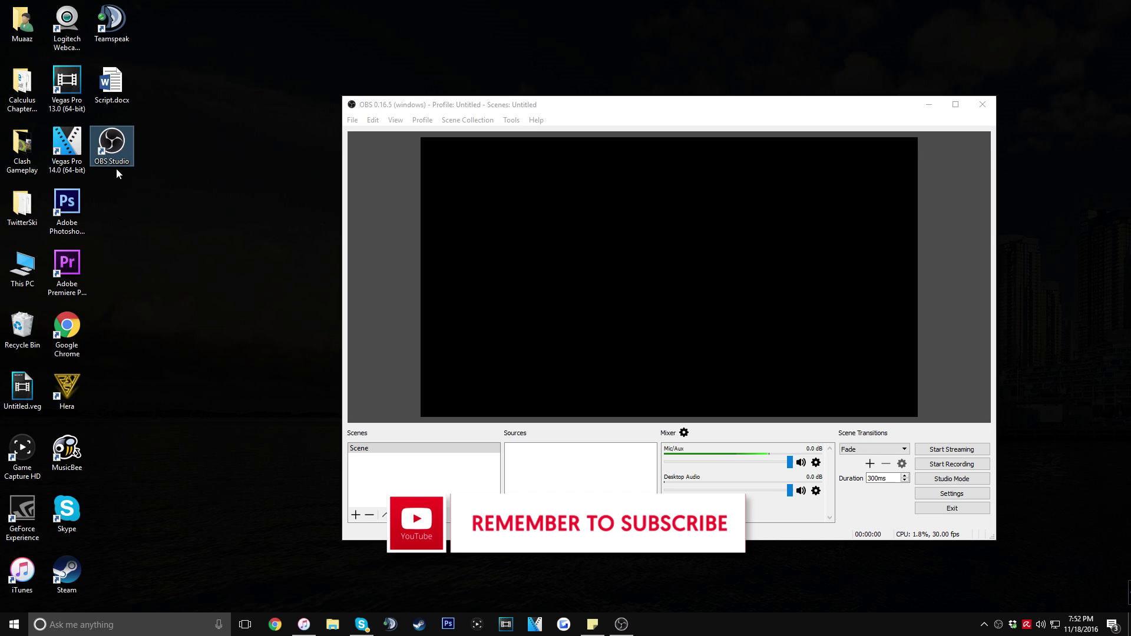
Search Windows for 'obs', dismiss the search, and shift the OBS window further left
click(129, 622)
text(obs)
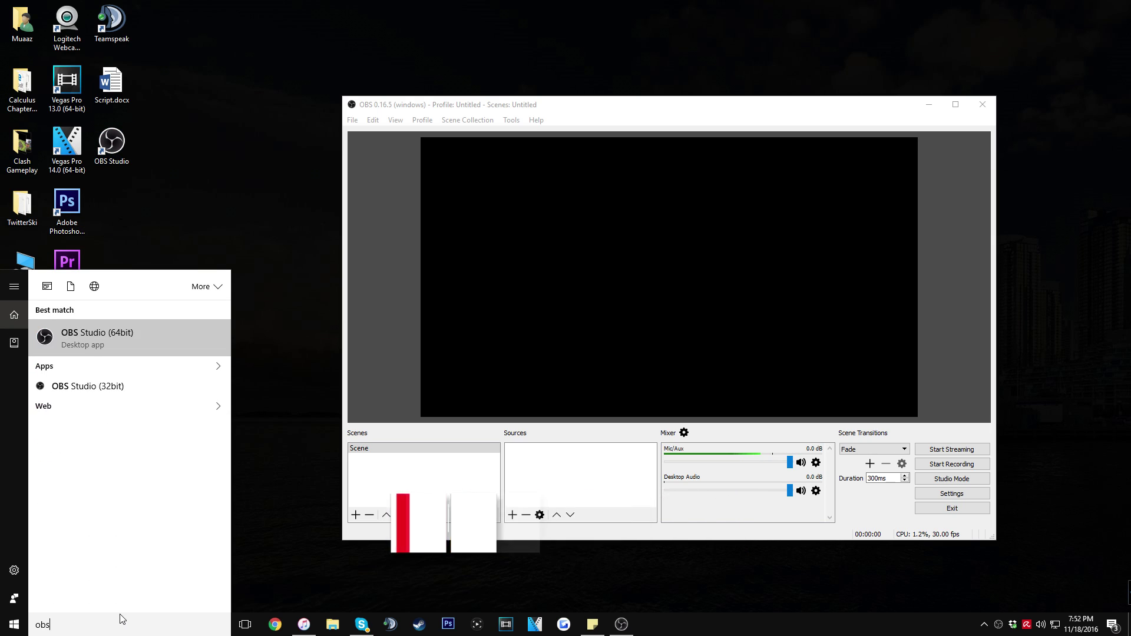
click(222, 164)
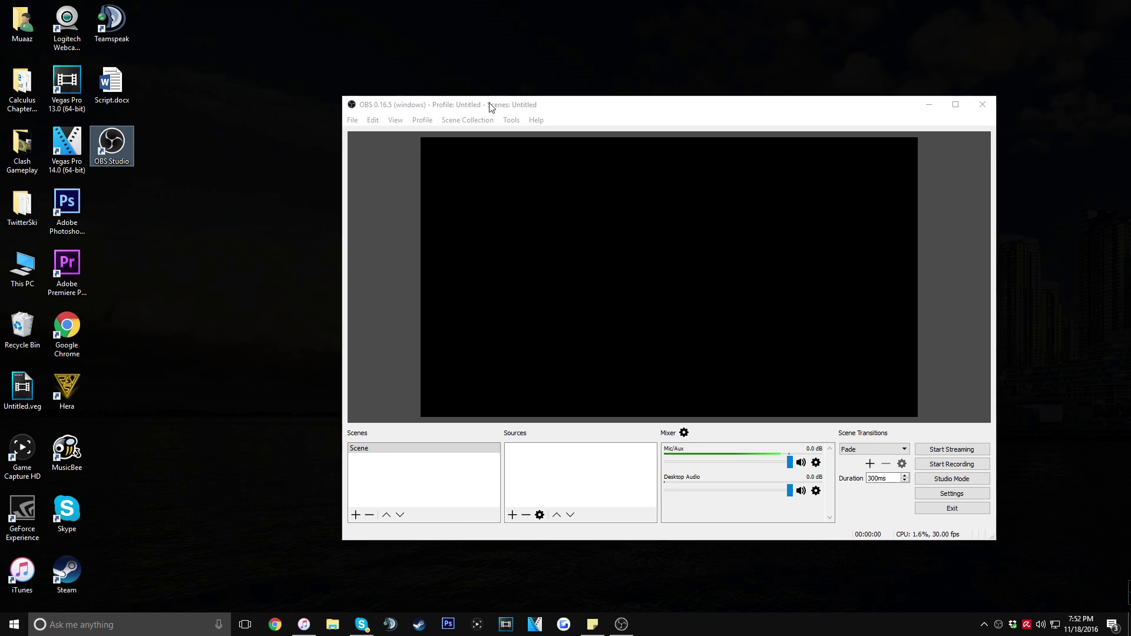
drag(487, 106, 358, 106)
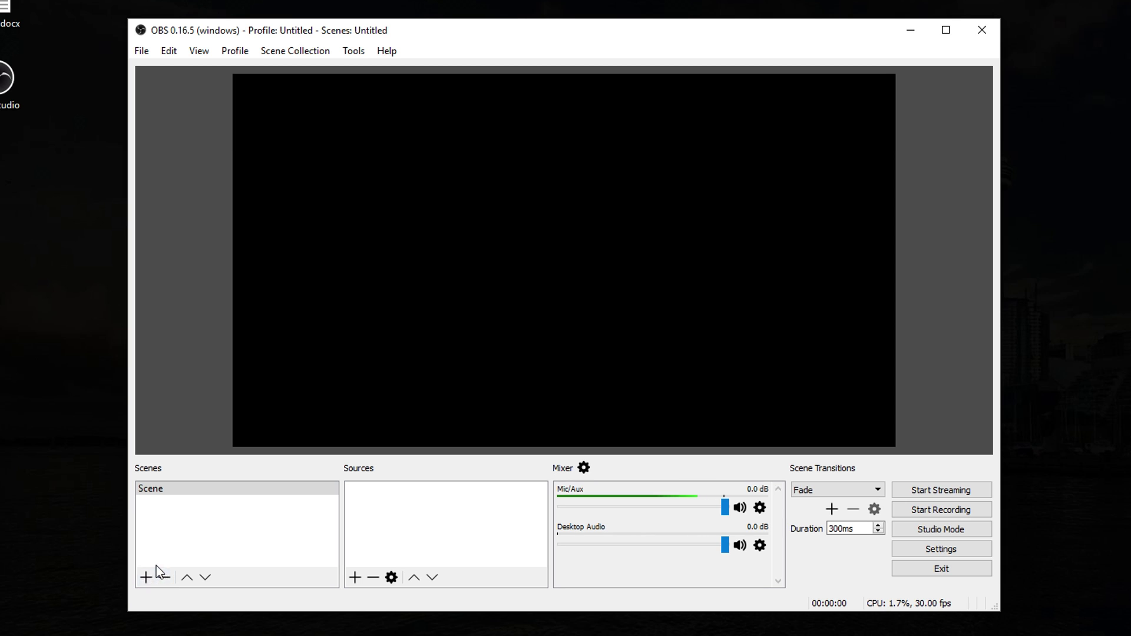
click(162, 519)
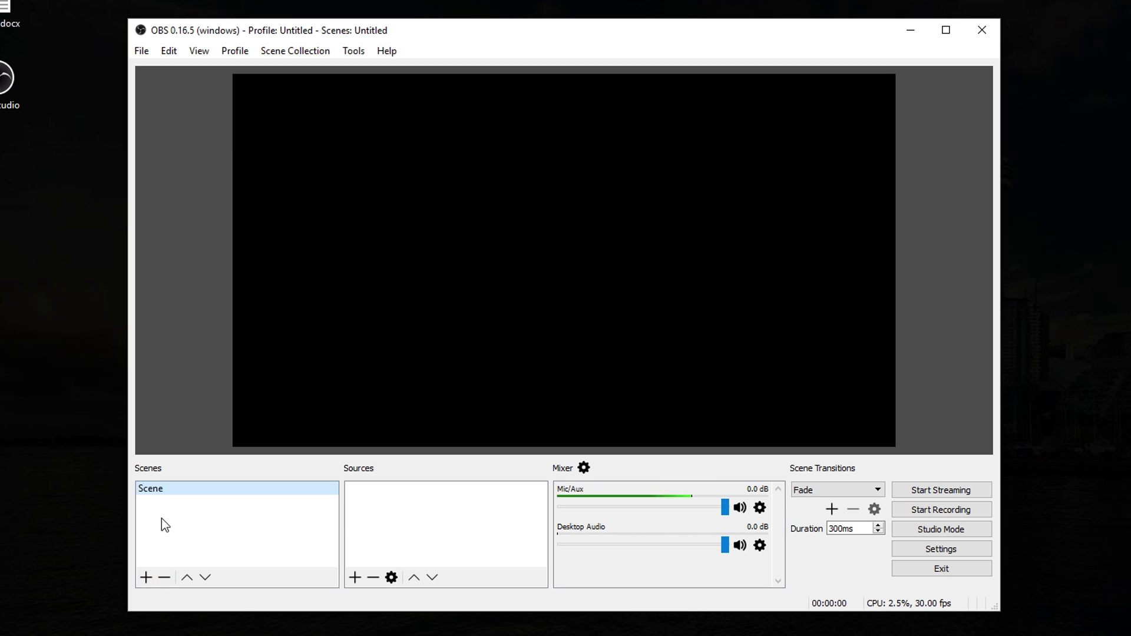
click(146, 579)
click(528, 351)
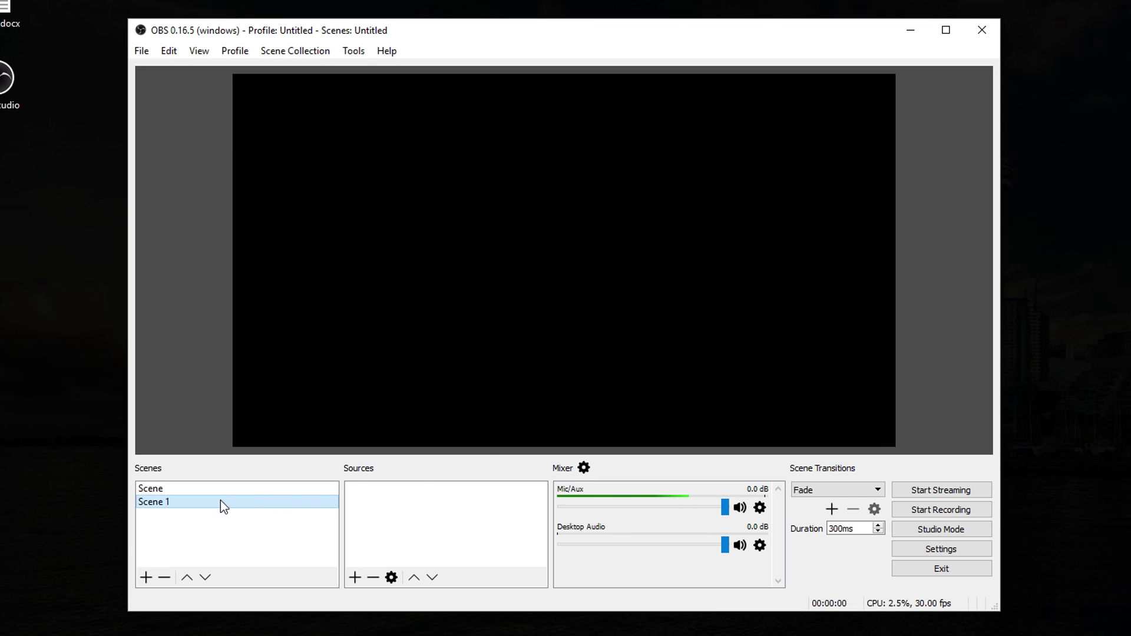
click(165, 579)
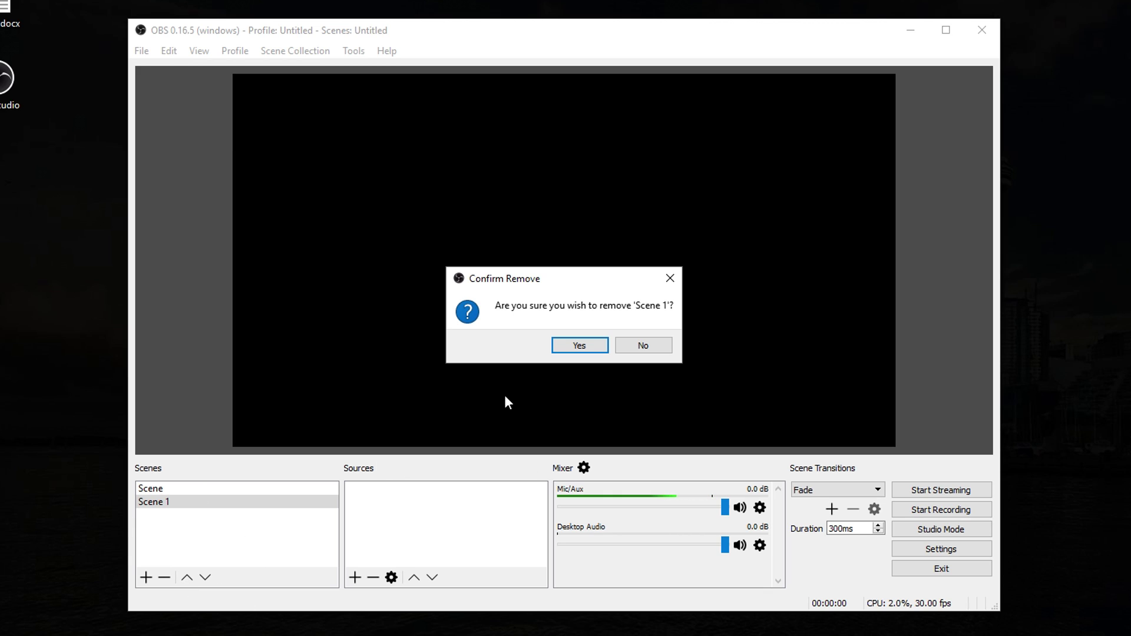
click(578, 347)
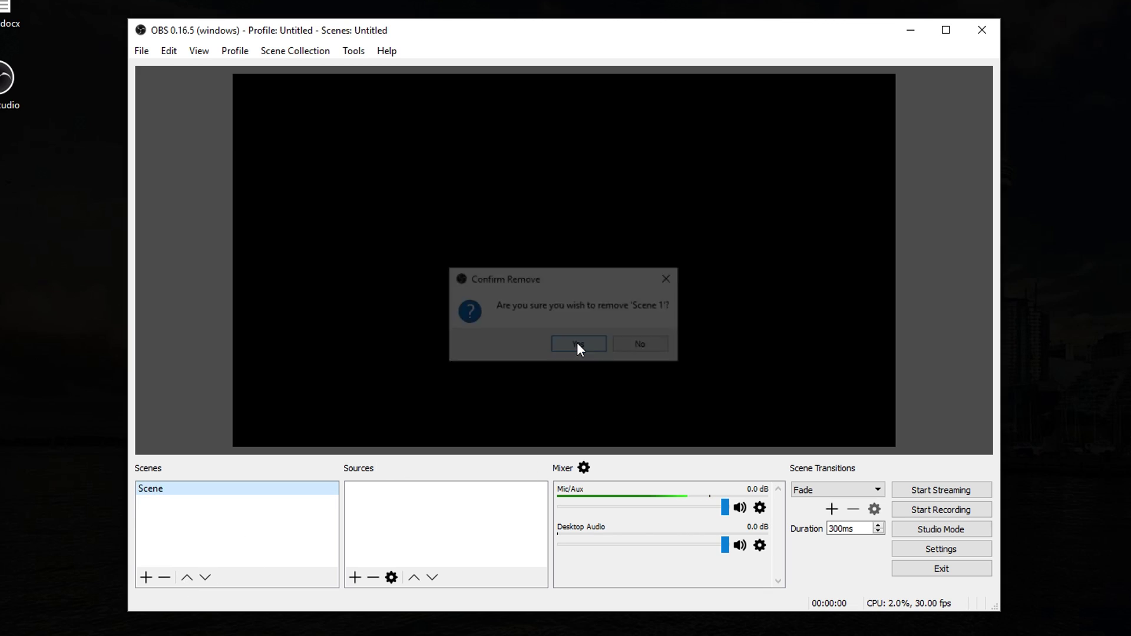
Add a new Display Capture source to the scene named 'Monitor'
click(373, 507)
right_click(418, 502)
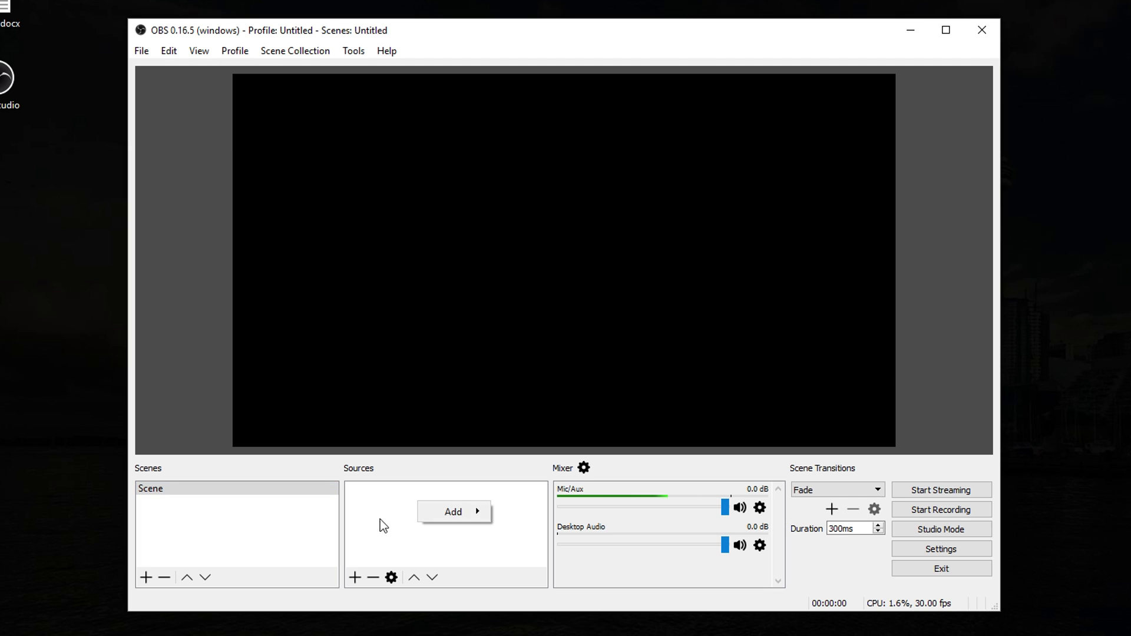
mouse_move(439, 516)
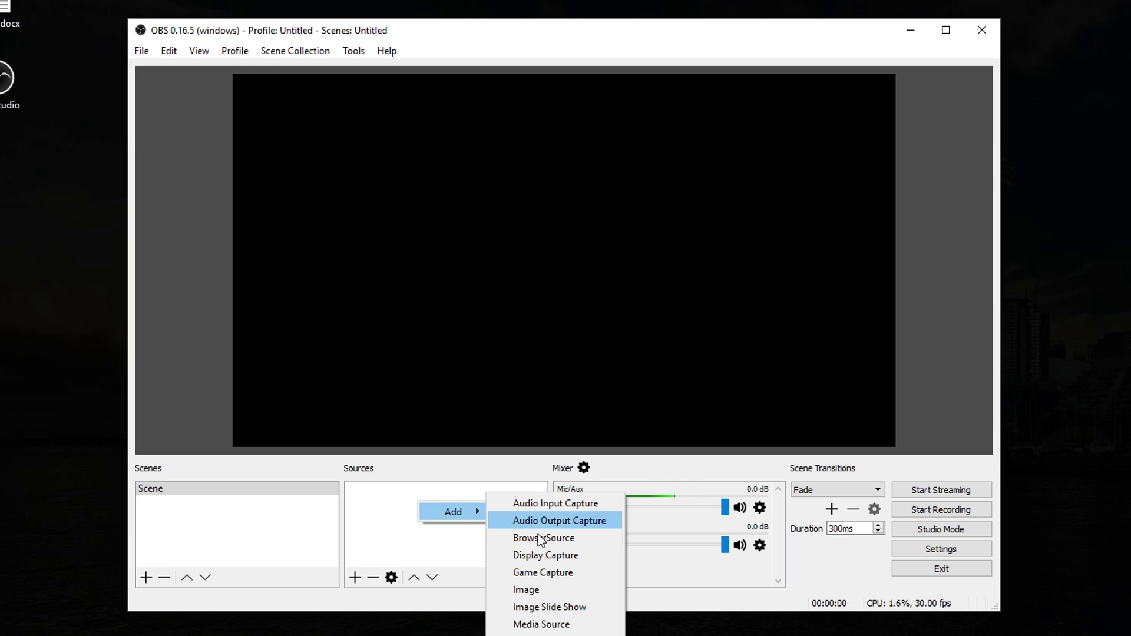
click(560, 557)
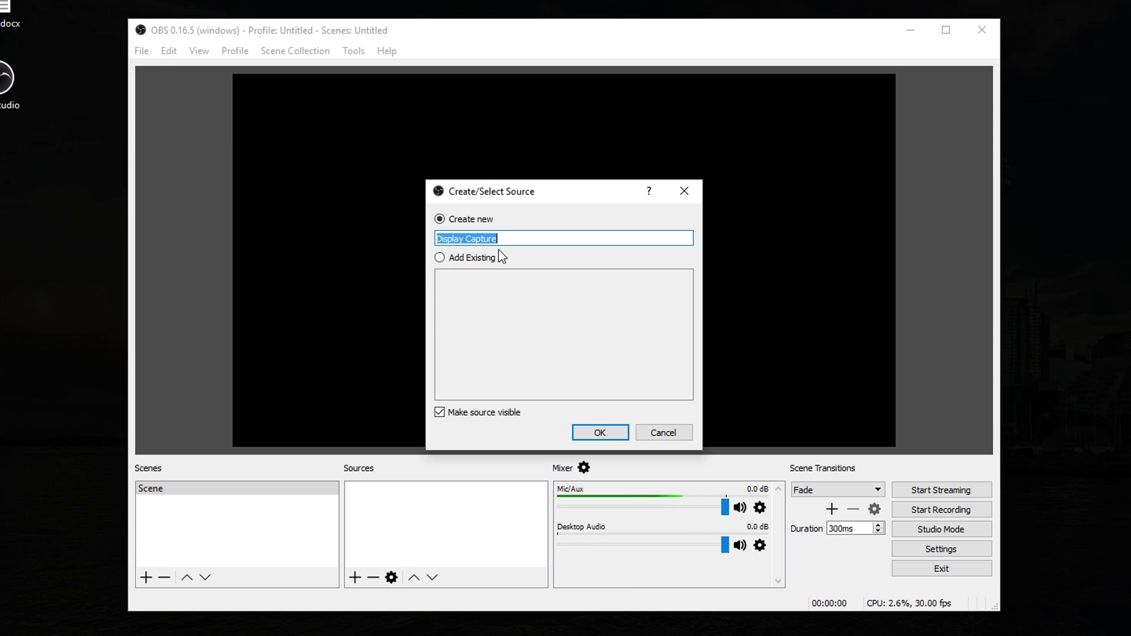
text(Monitor)
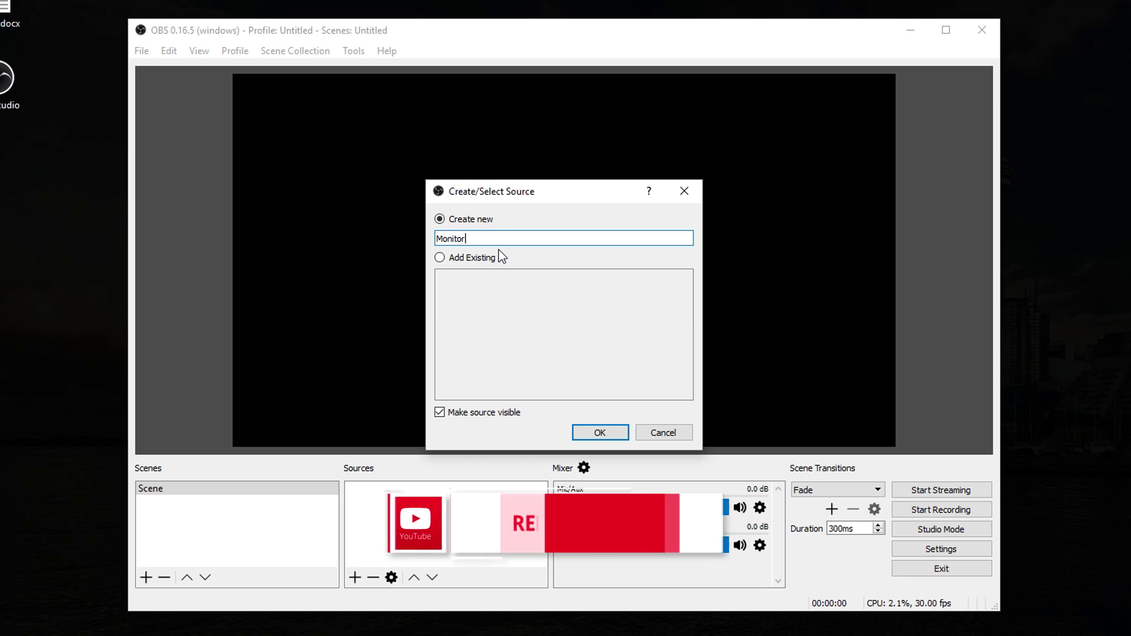
click(600, 433)
Set the Monitor source to capture Display 0 and save its properties
drag(533, 94, 435, 43)
click(377, 373)
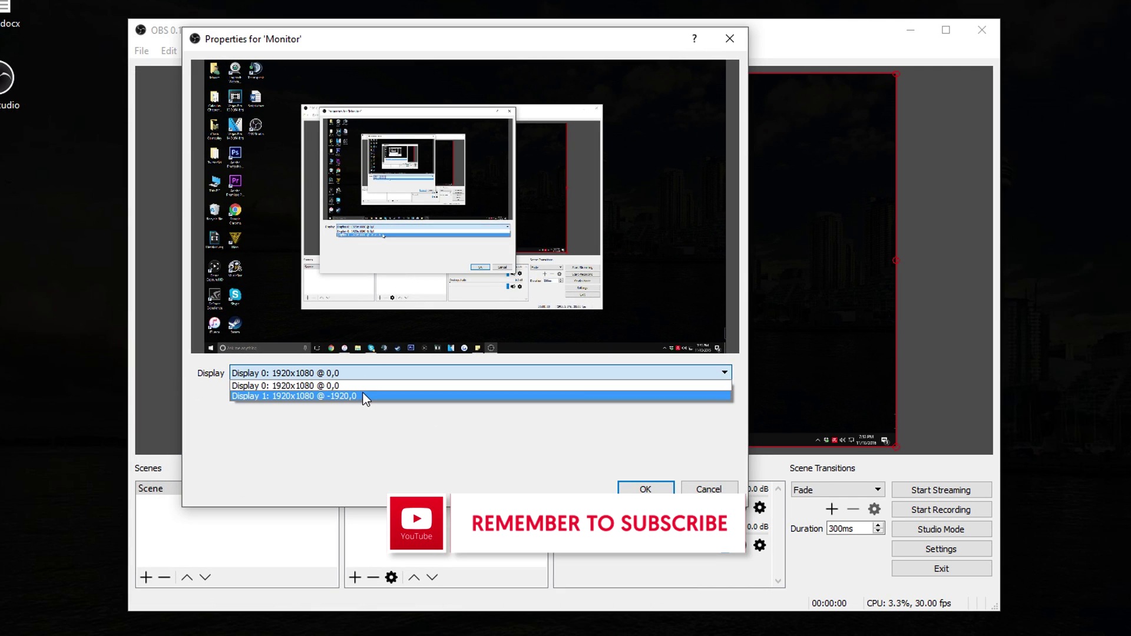
click(366, 385)
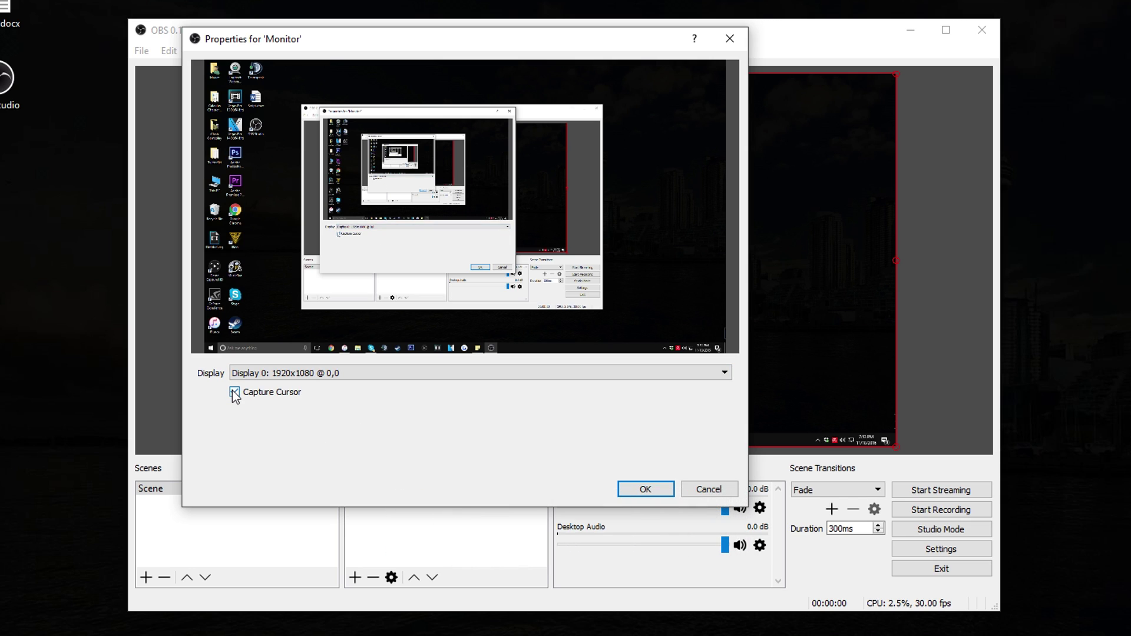
click(648, 493)
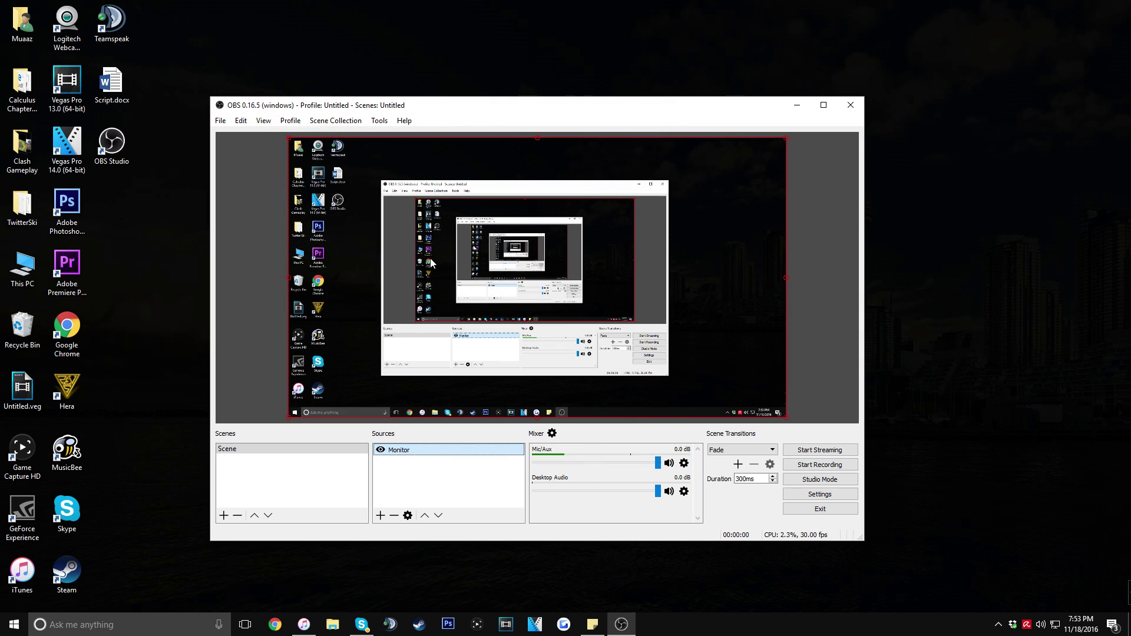
Maximize OBS, nudge the Monitor capture up-left in the preview, and restore the window
drag(583, 108, 613, 50)
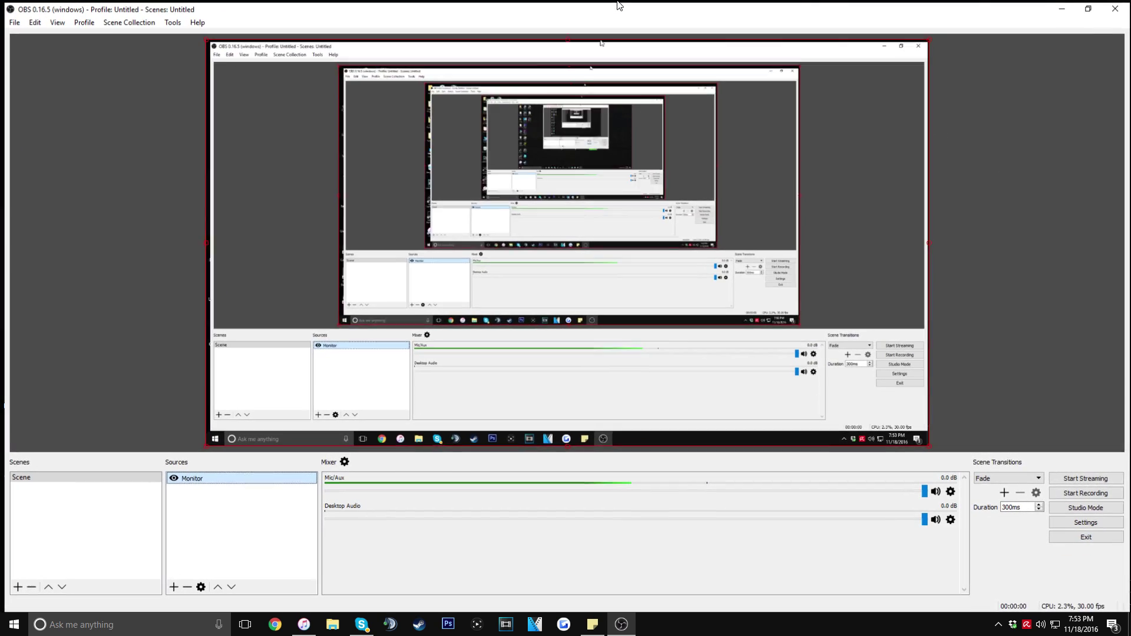
drag(619, 5, 620, 1)
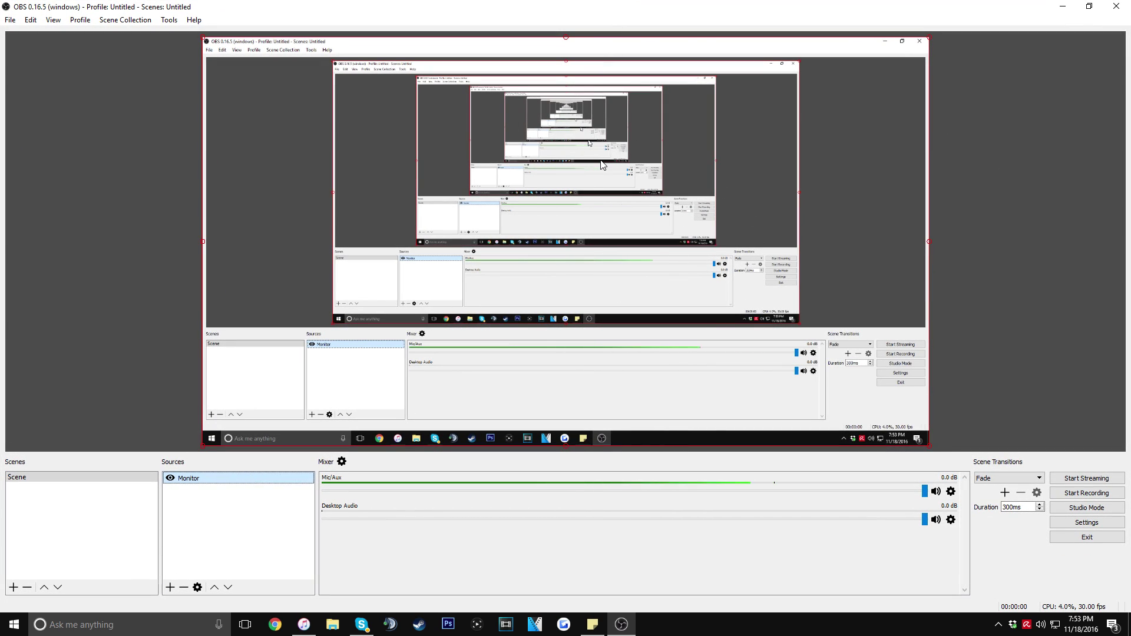
mouse_move(928, 442)
mouse_down()
mouse_move(685, 256)
mouse_move(929, 446)
mouse_up()
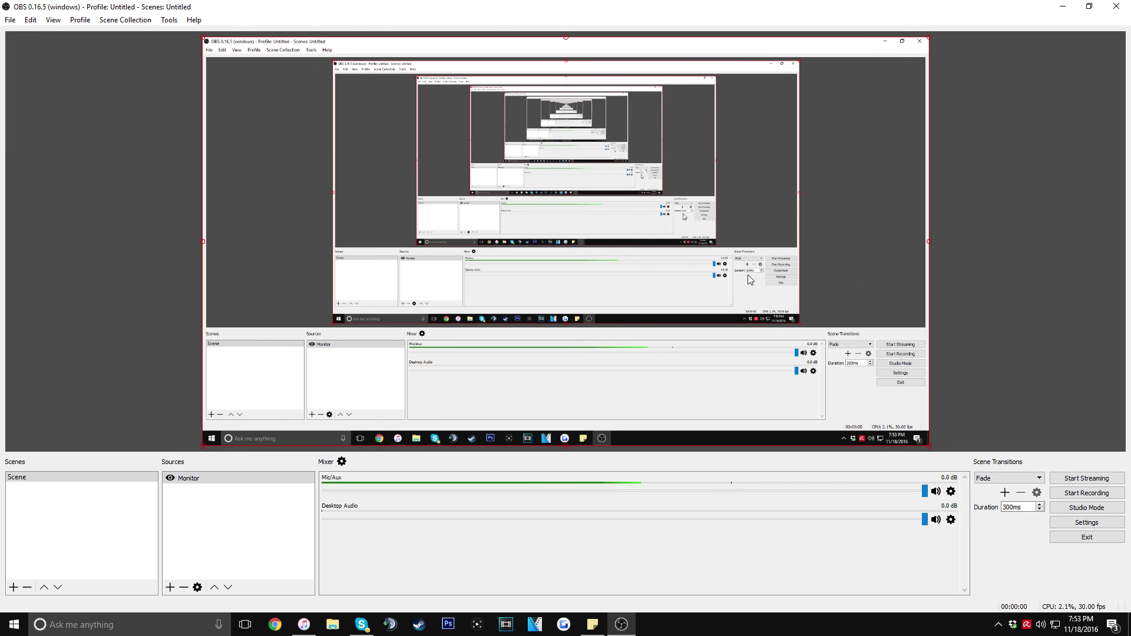
drag(487, 7, 487, 61)
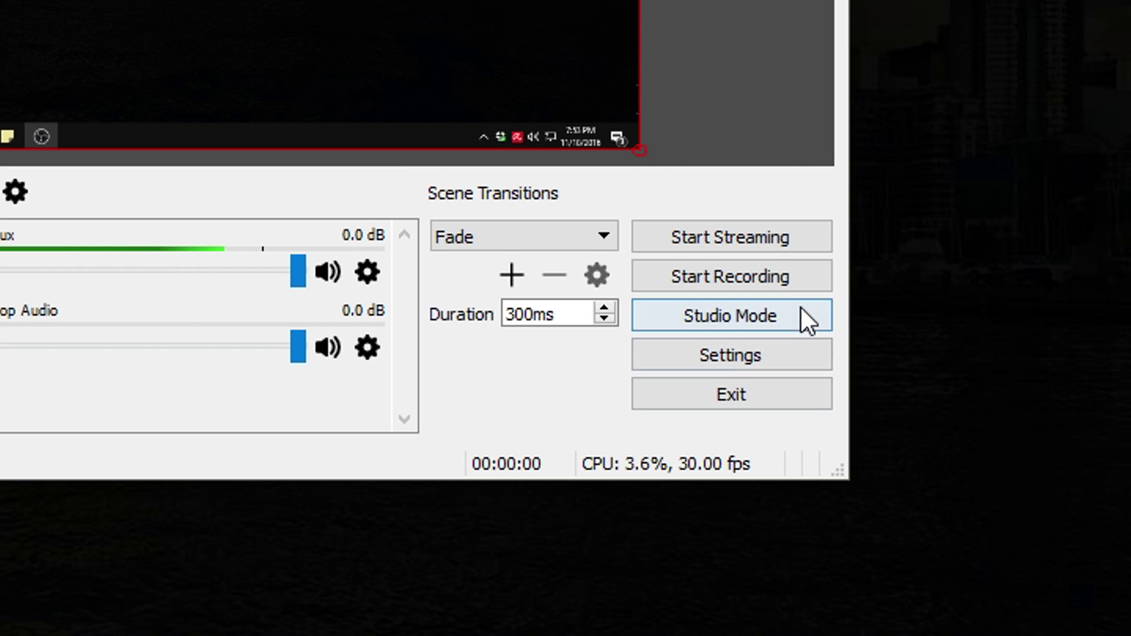
click(726, 358)
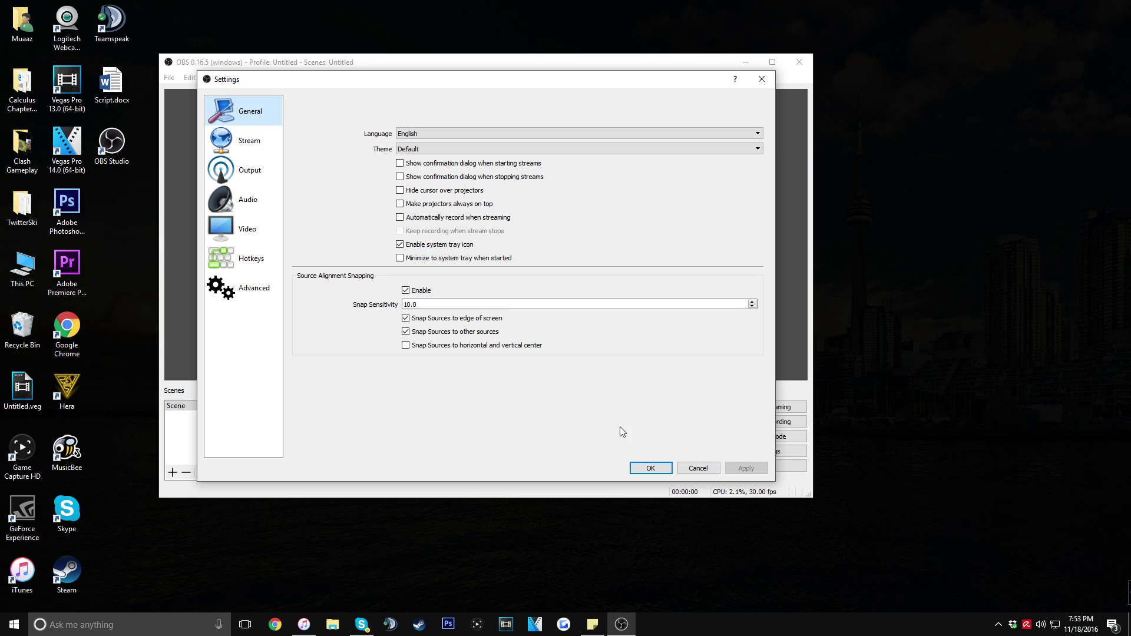
Keep the language unchanged, set the theme to Dark, and apply it
click(443, 130)
scroll(464, 194, down, 1)
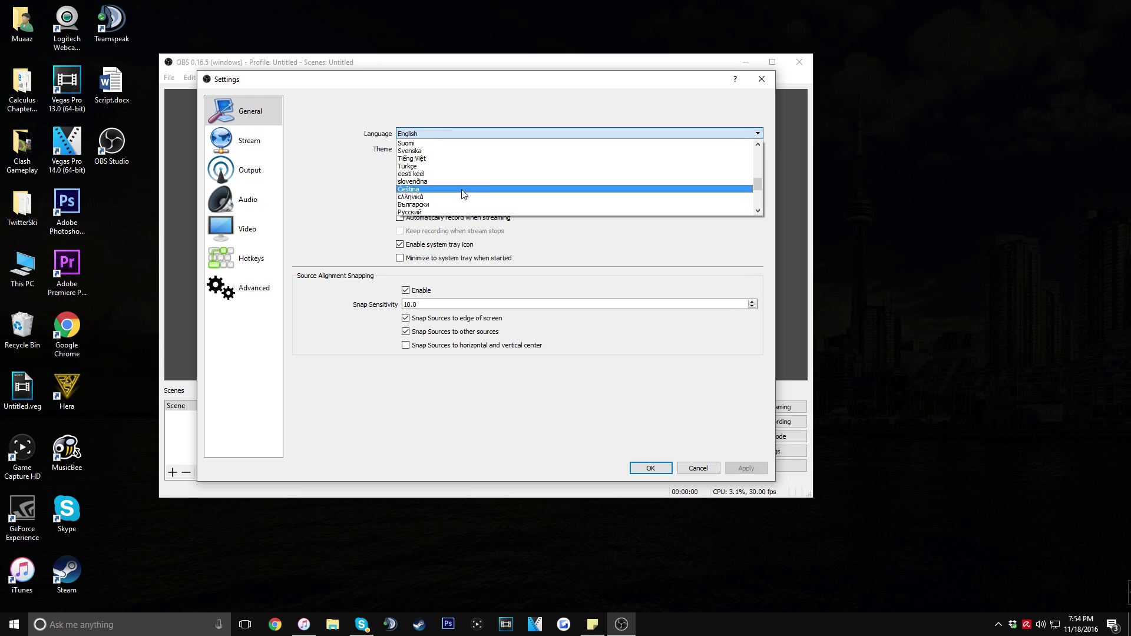
click(354, 154)
click(416, 150)
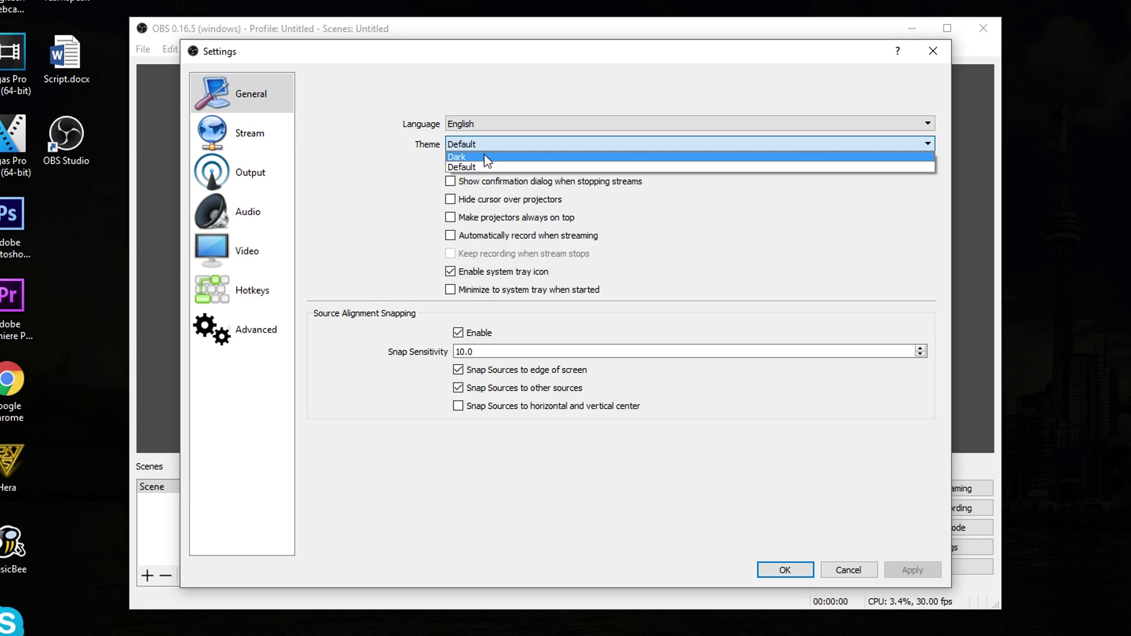
click(478, 157)
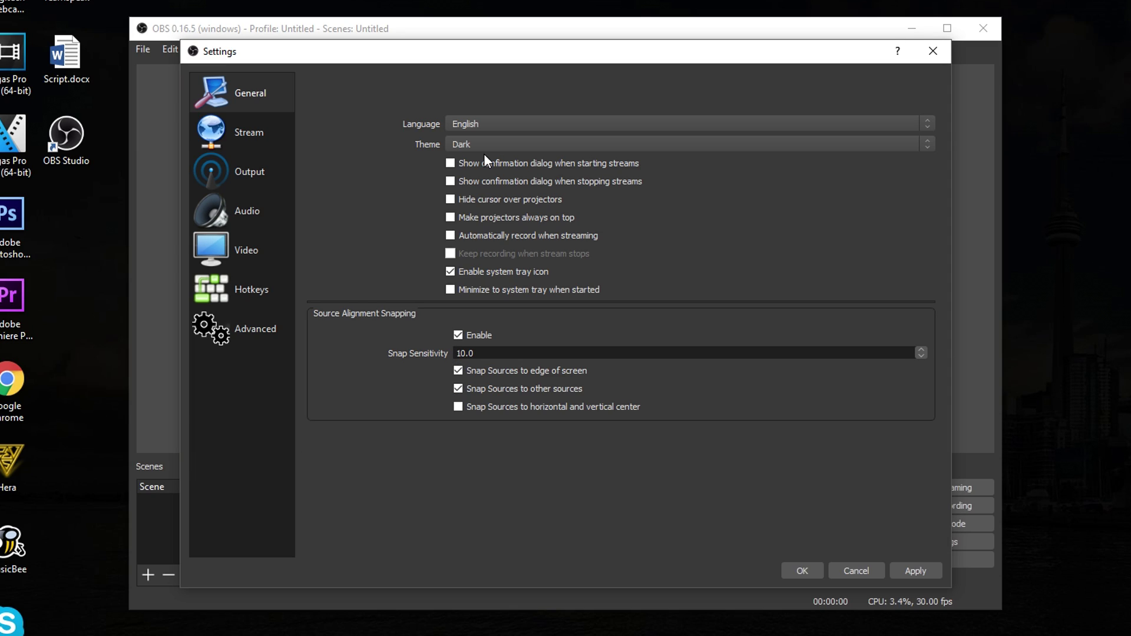
click(922, 567)
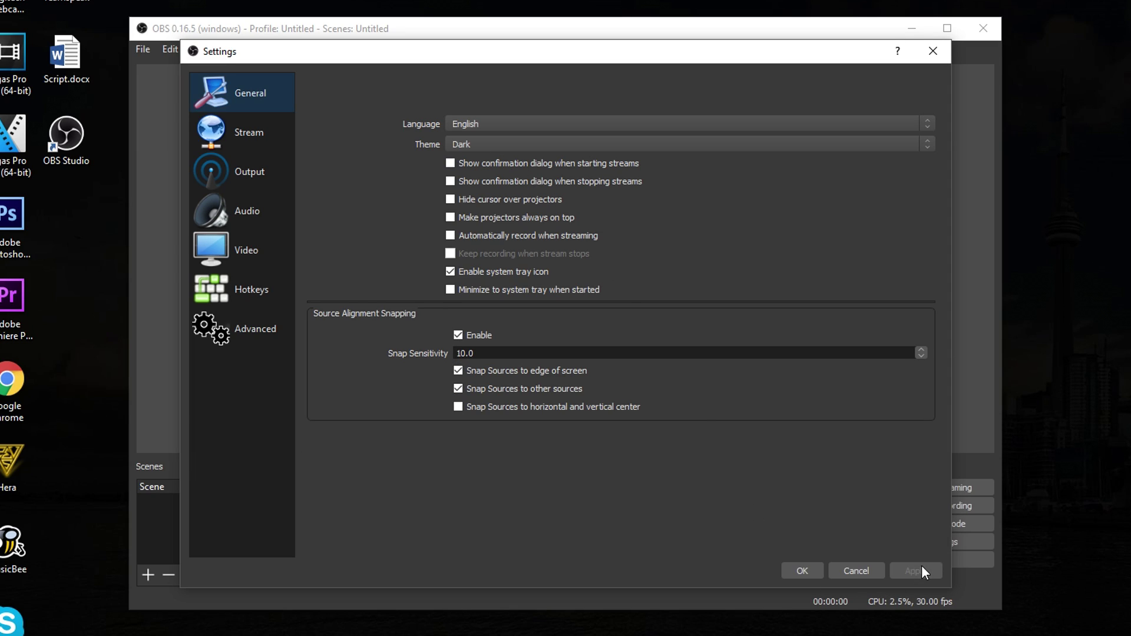
Check the Stream page's service list, keep Twitch, and move to the Output page
click(266, 119)
click(511, 124)
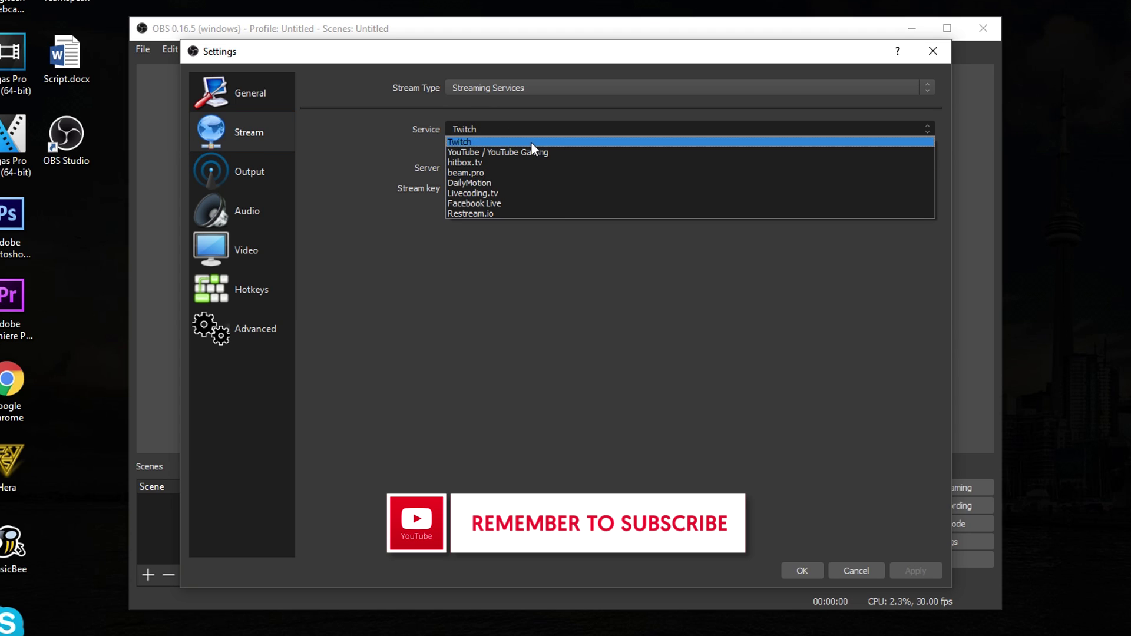
click(261, 171)
click(264, 173)
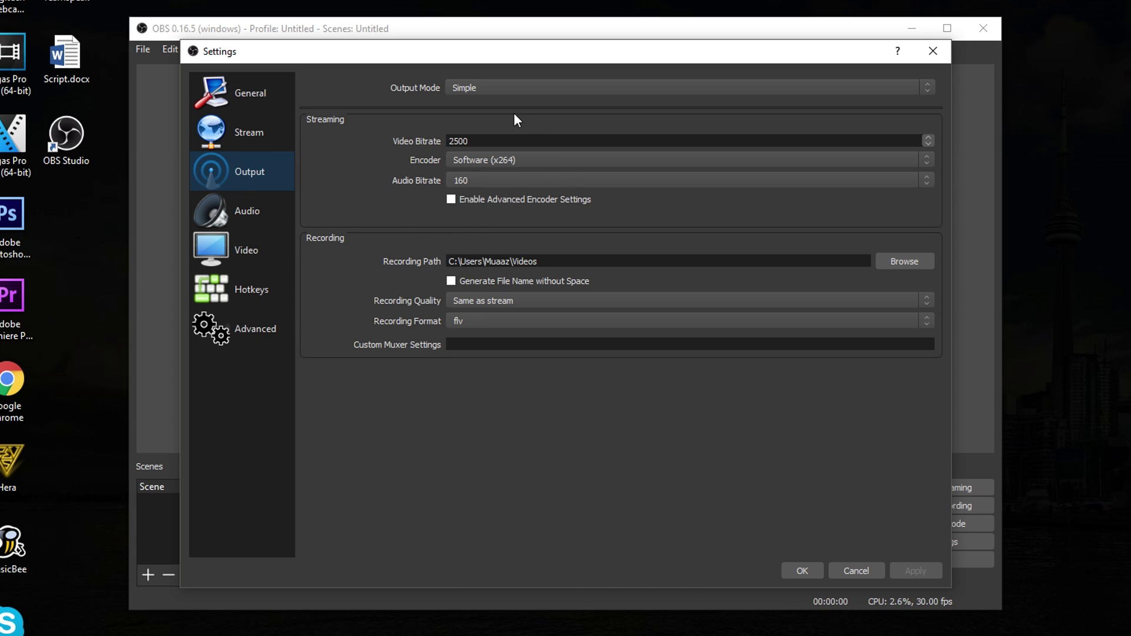
Try Advanced mode with Custom Output (FFmpeg) recording, then set Output Mode back to Simple
click(496, 85)
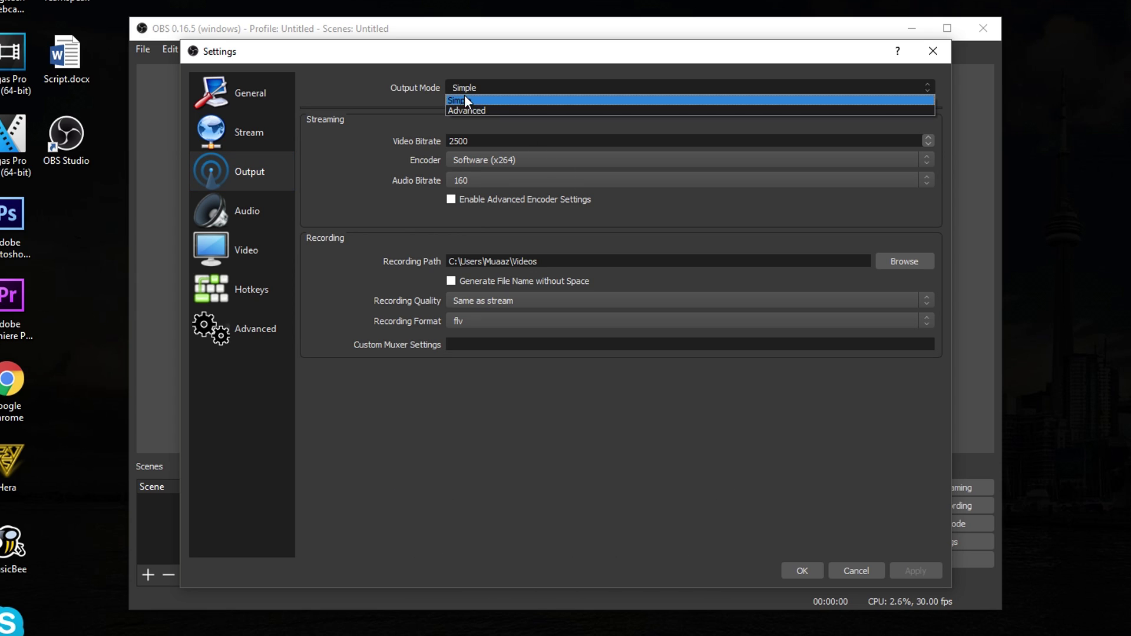
click(483, 110)
click(640, 122)
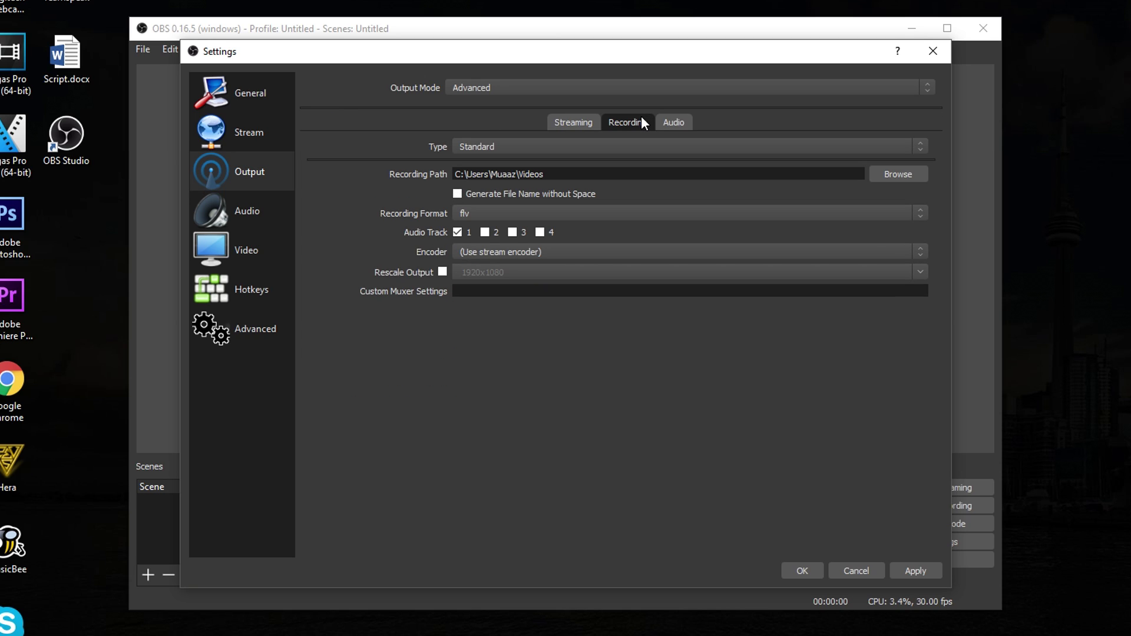
click(633, 149)
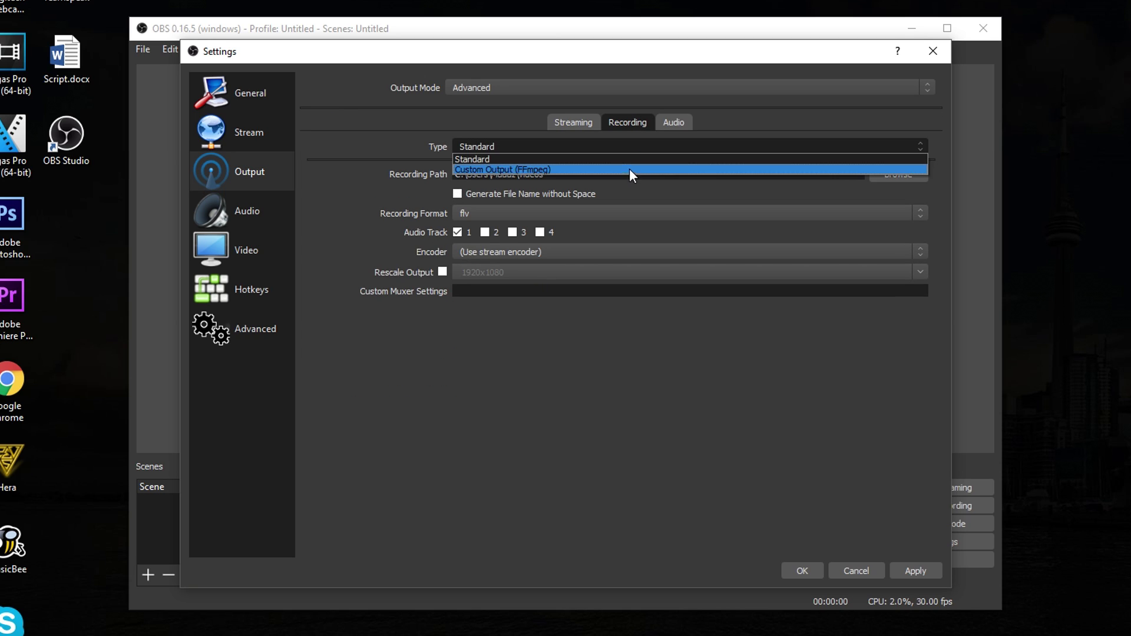
click(629, 168)
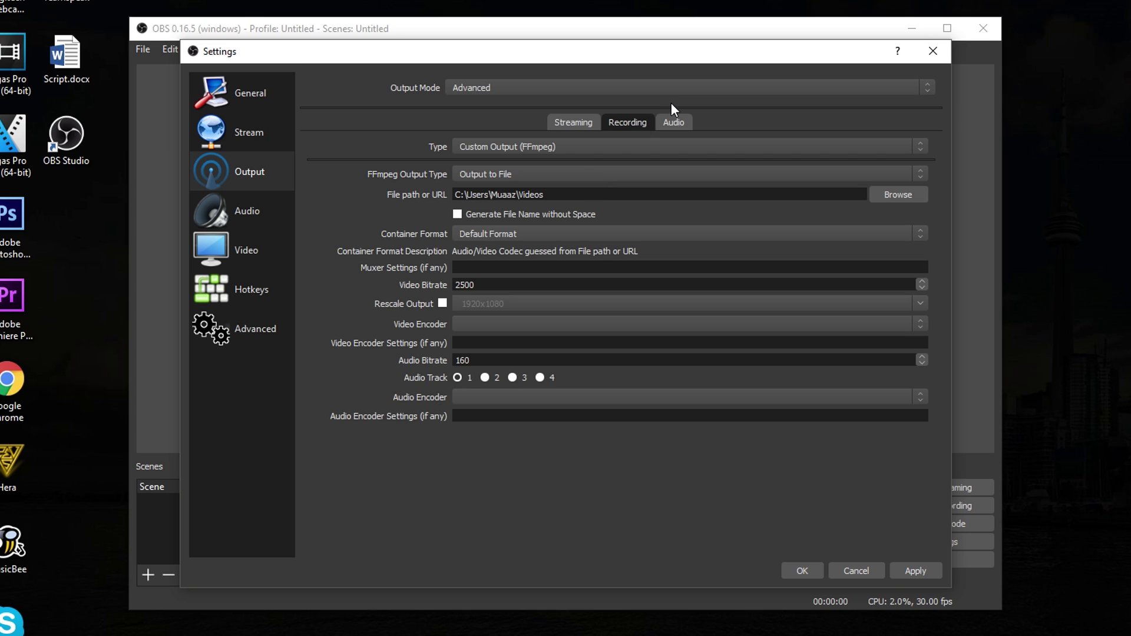
click(673, 87)
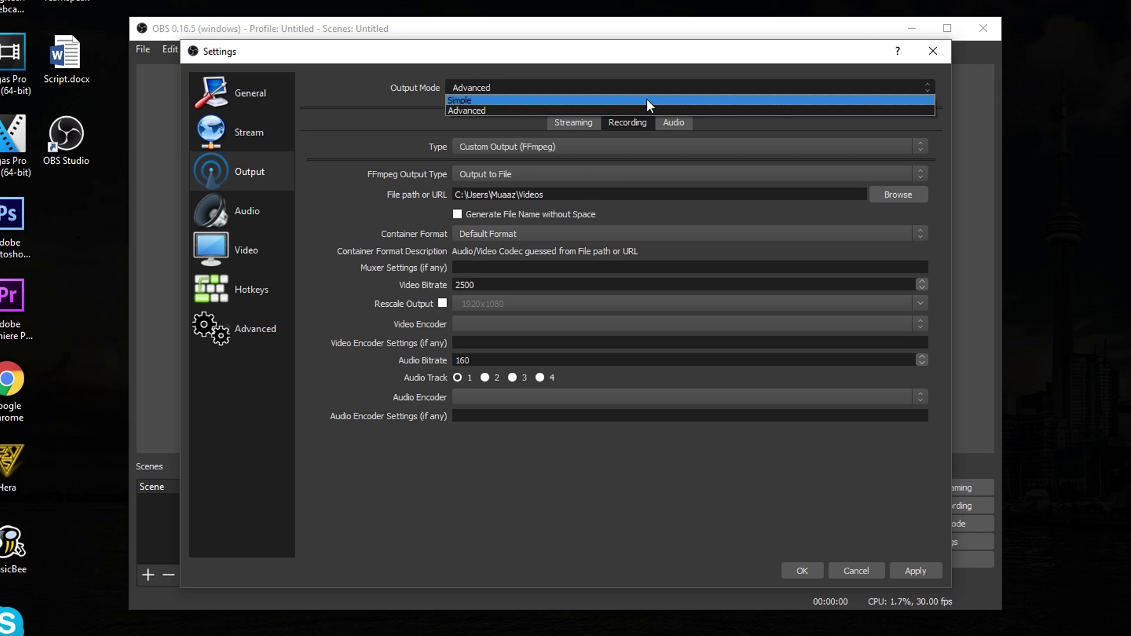
click(648, 101)
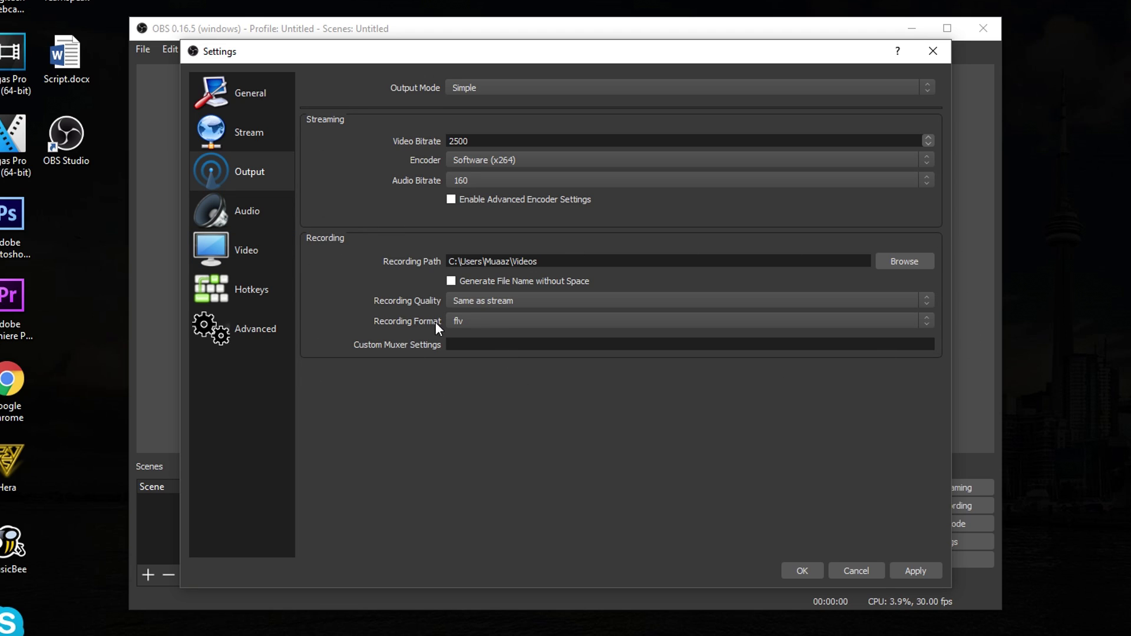
Set the recording format to mp4
click(484, 322)
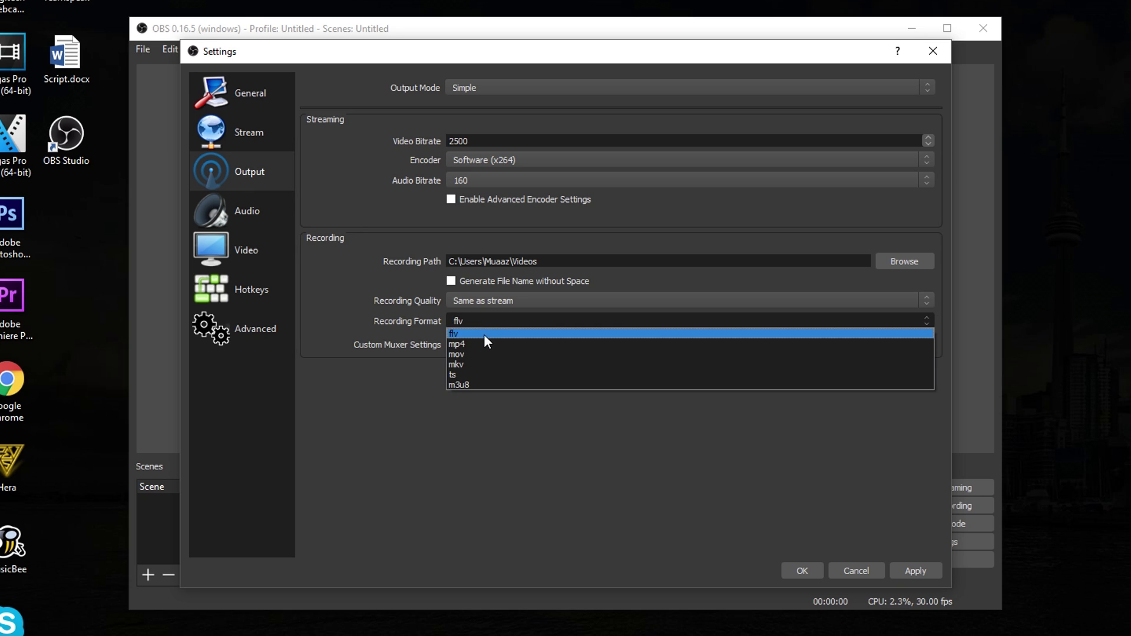
click(485, 344)
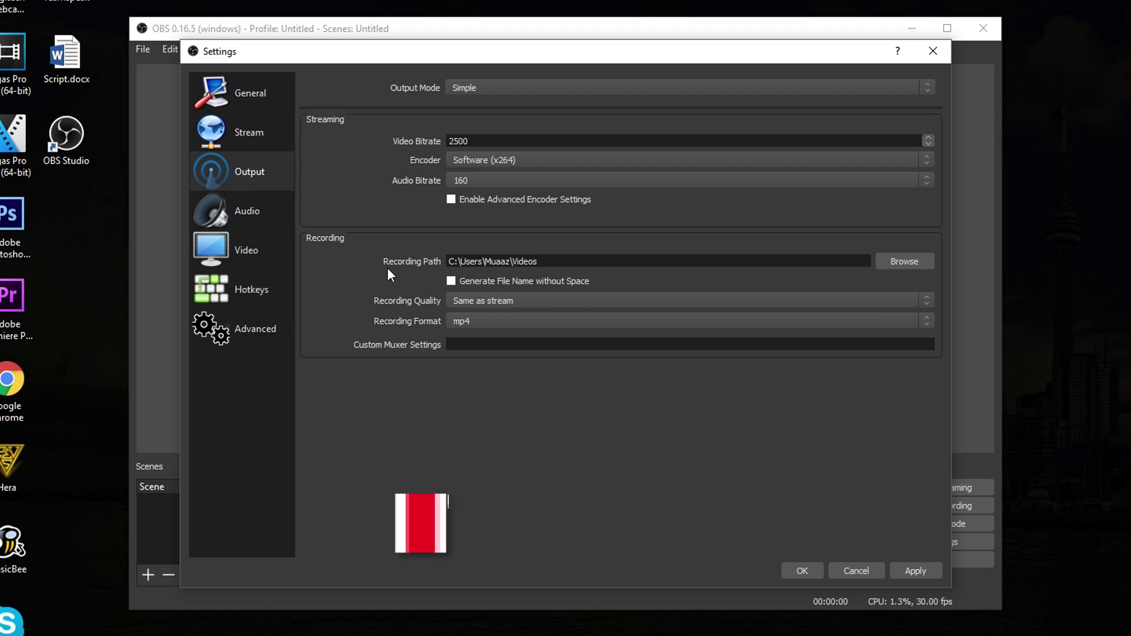
click(904, 260)
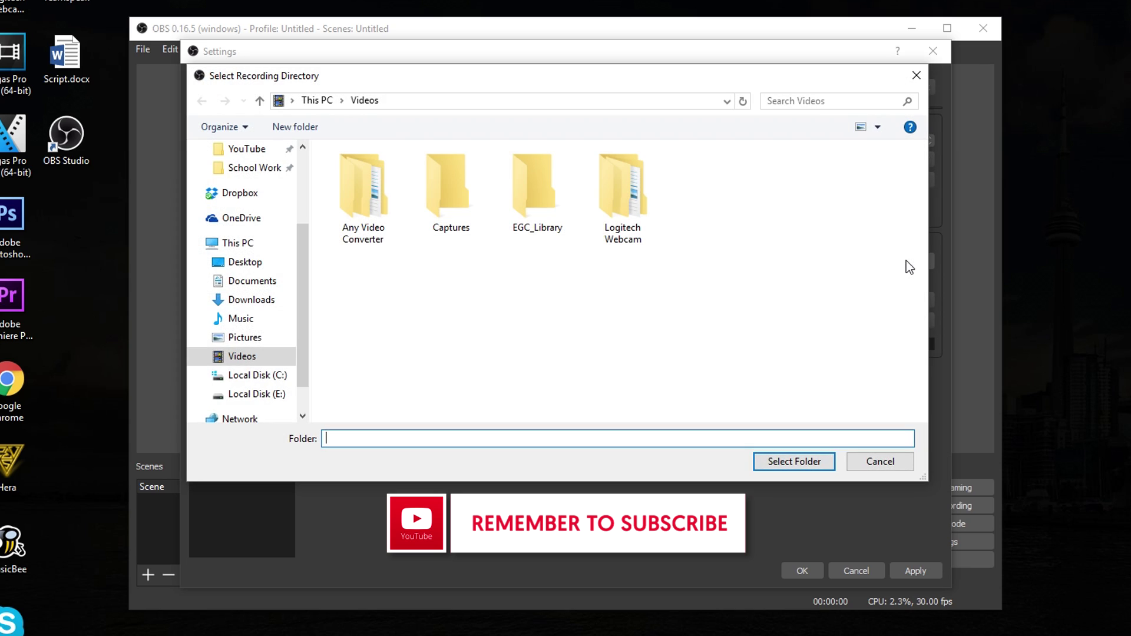
click(888, 459)
Create a 'New folder' on the Desktop
right_click(75, 201)
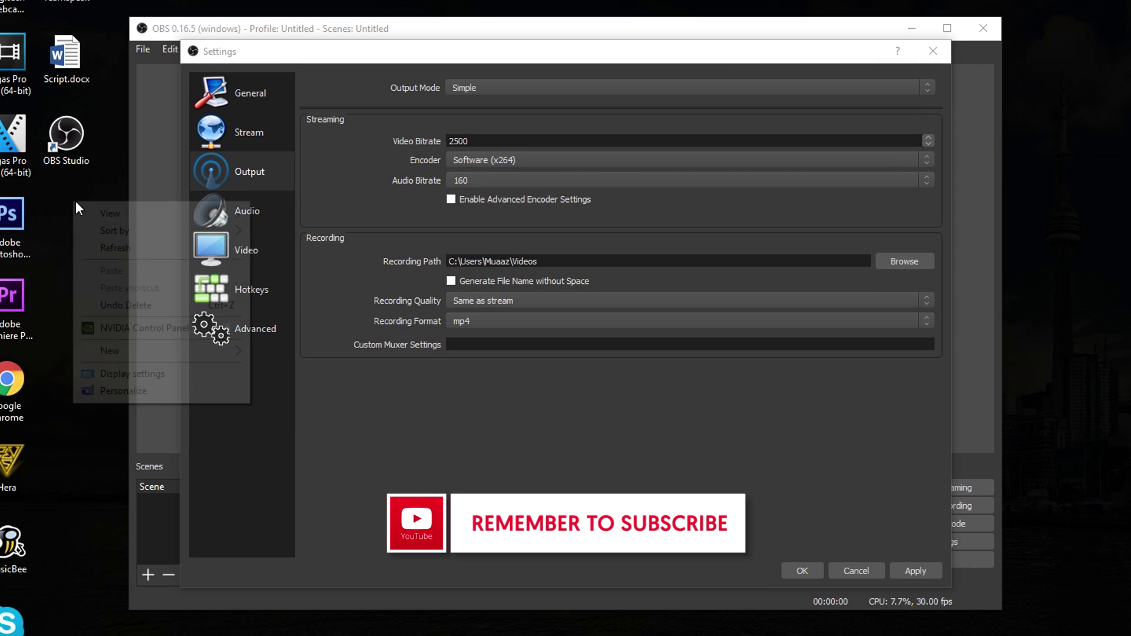
mouse_move(118, 351)
click(318, 357)
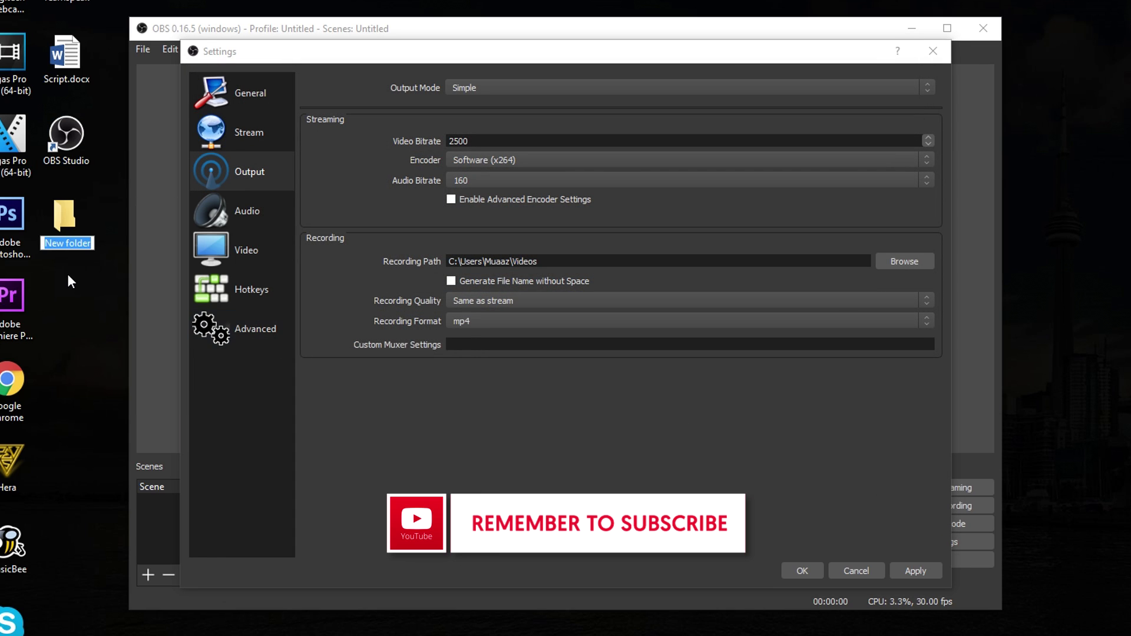
key(Return)
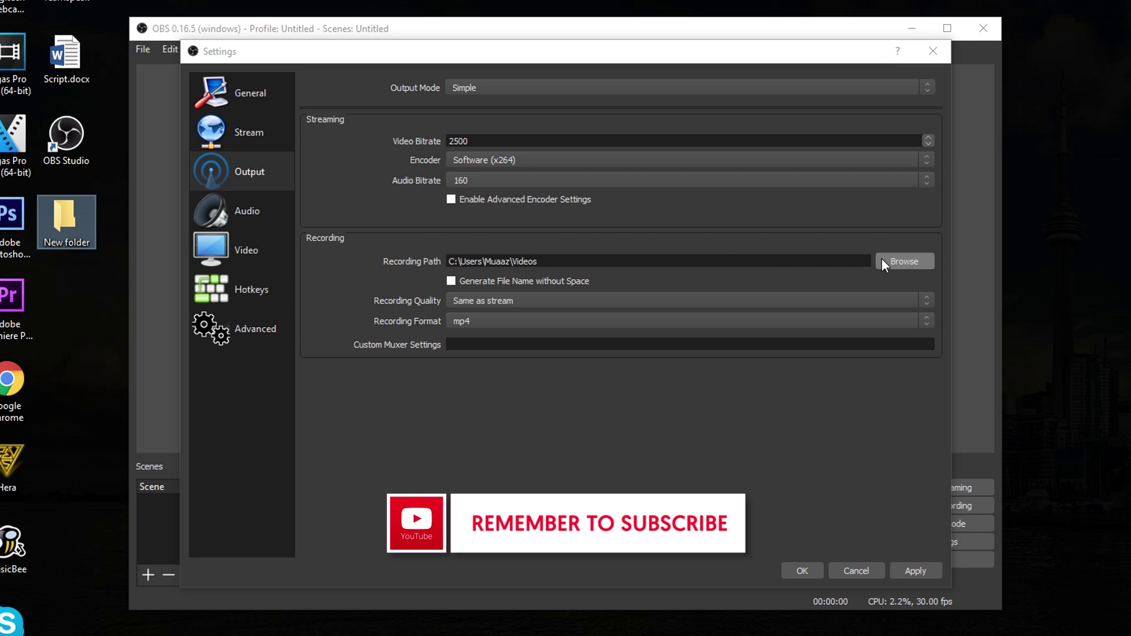
Set the recording path to the Desktop's New folder
click(882, 258)
click(248, 261)
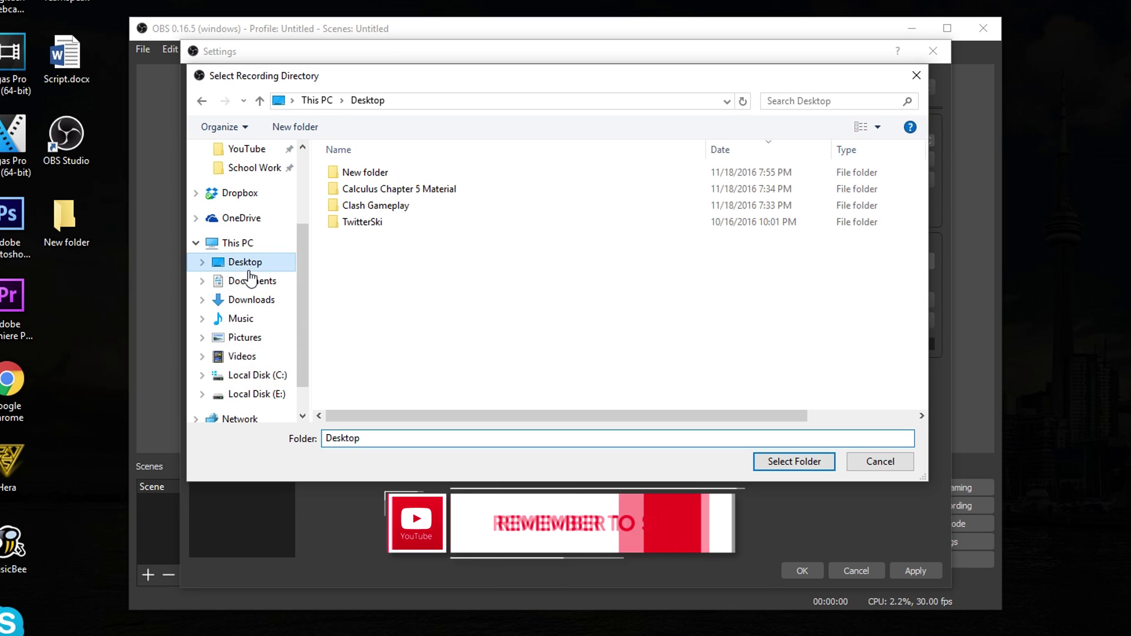
double_click(419, 172)
click(795, 460)
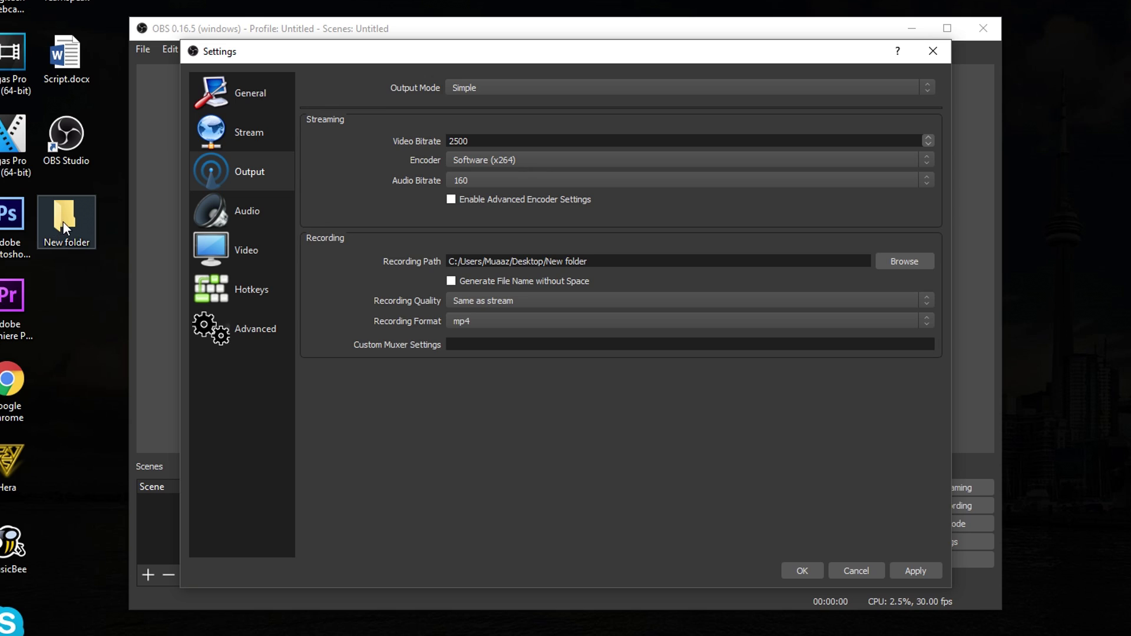
click(492, 300)
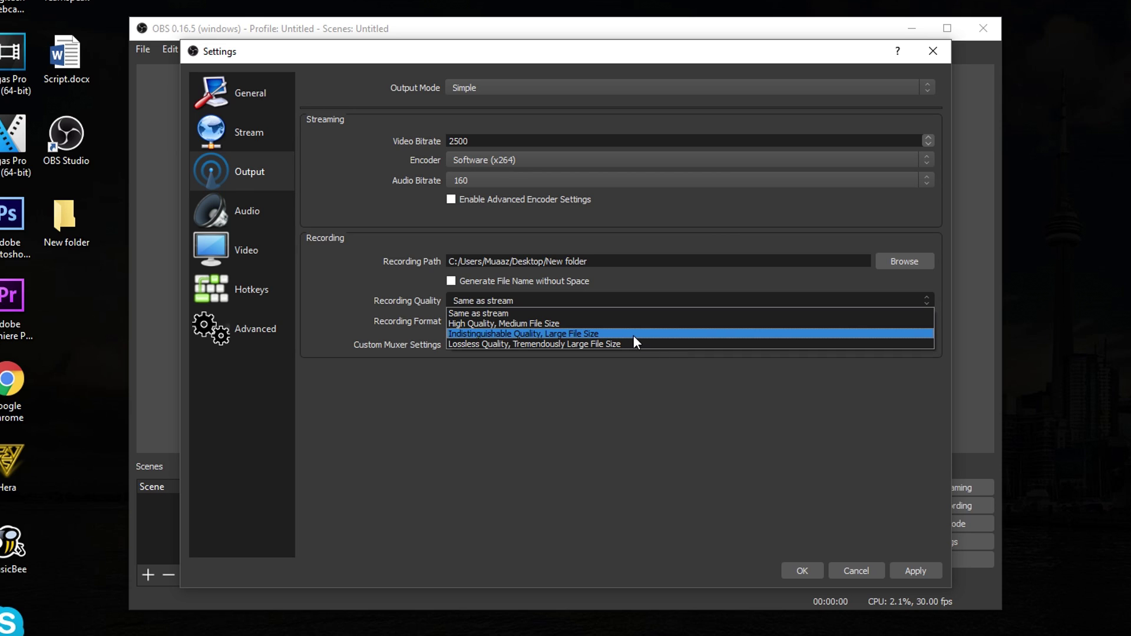
Review the recording quality choices and pick the low CPU usage x264 encoder preset
click(600, 322)
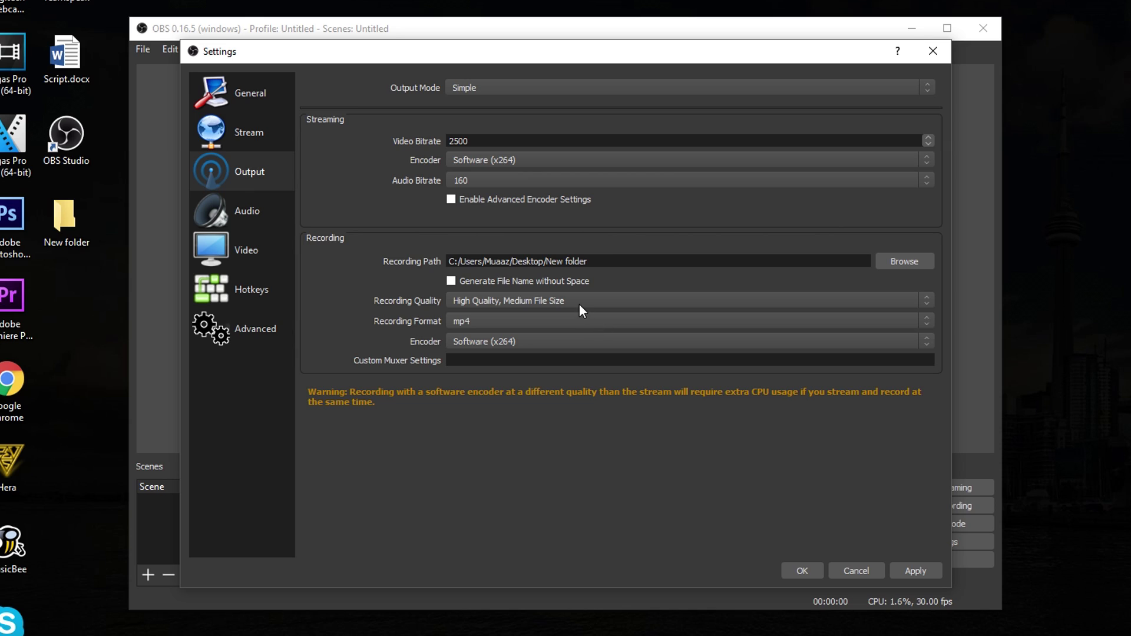
click(580, 305)
click(362, 423)
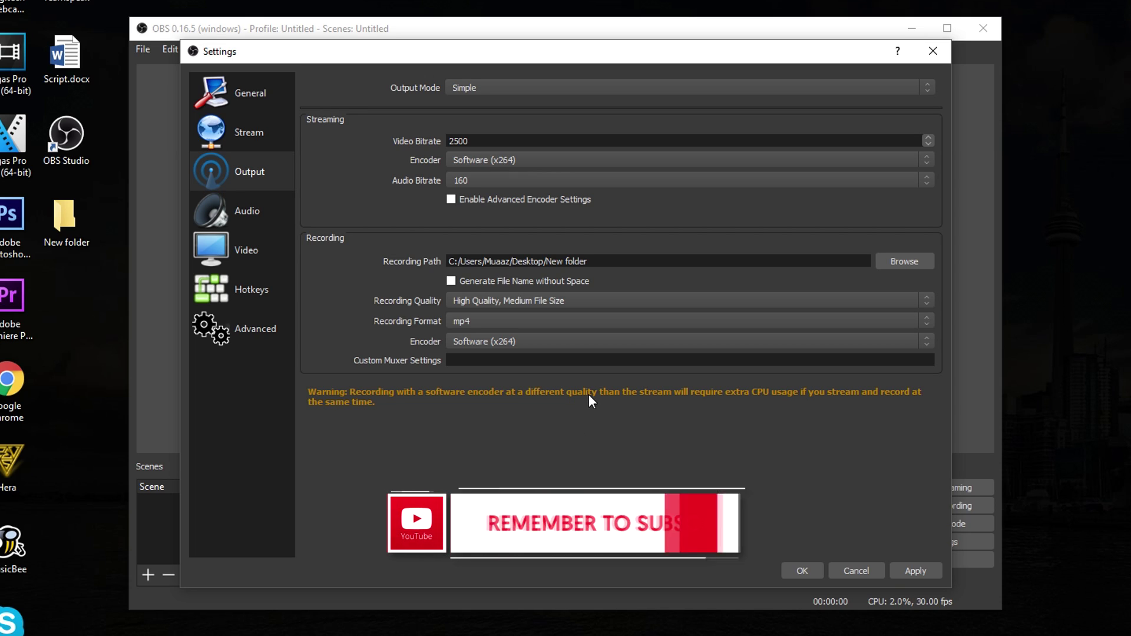
click(482, 343)
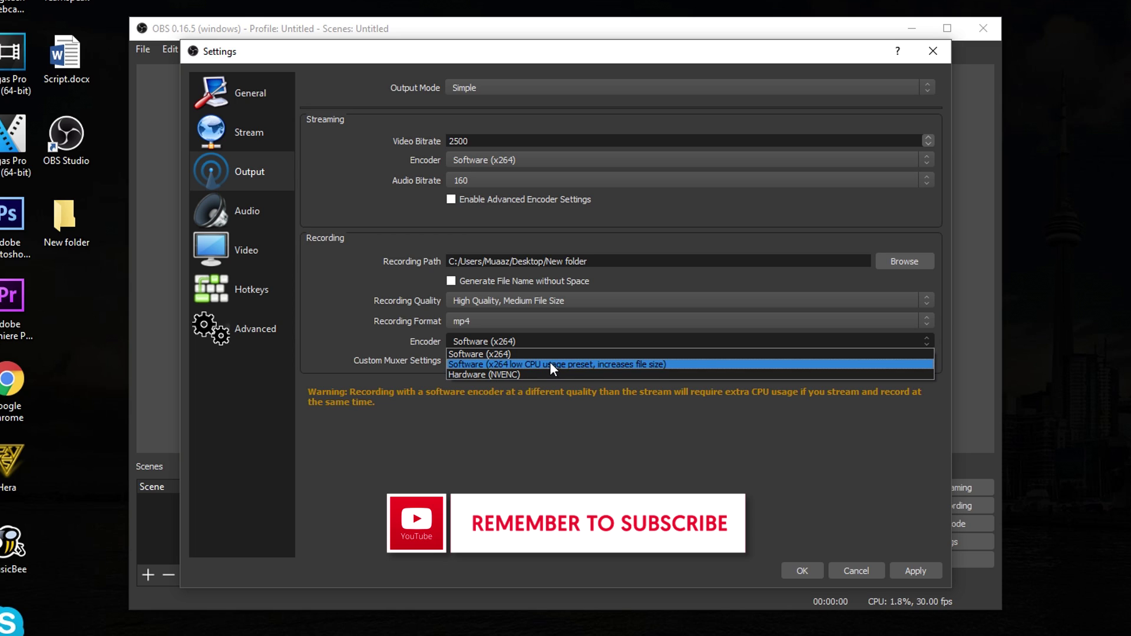
click(582, 365)
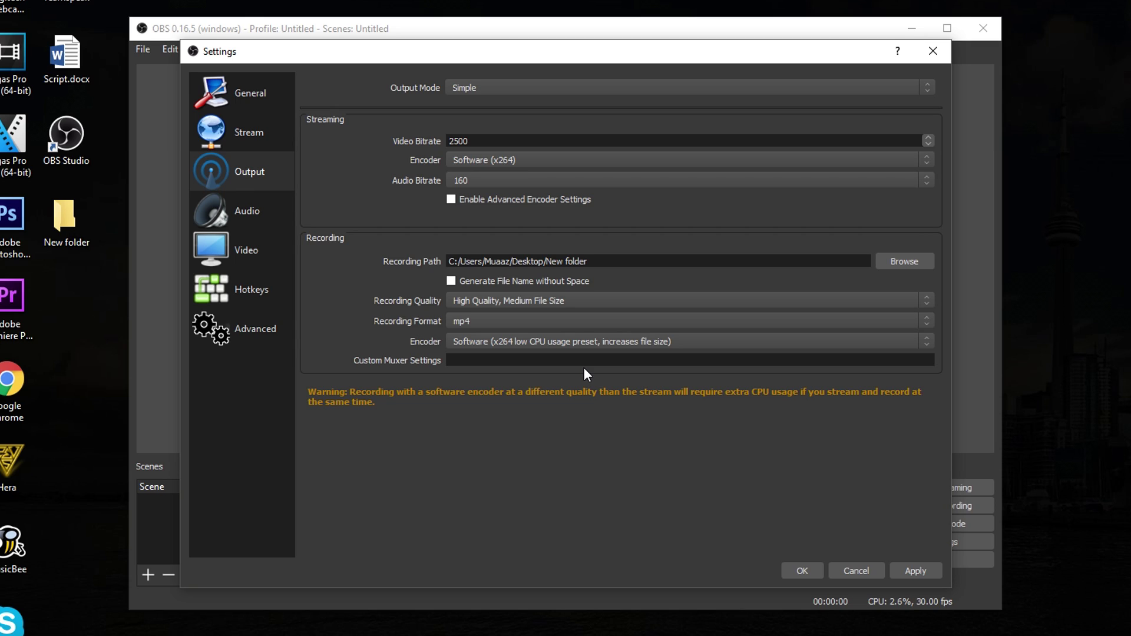
Choose Indistinguishable Quality, Large File Size with Software (x264) encoder and apply
click(502, 301)
click(514, 333)
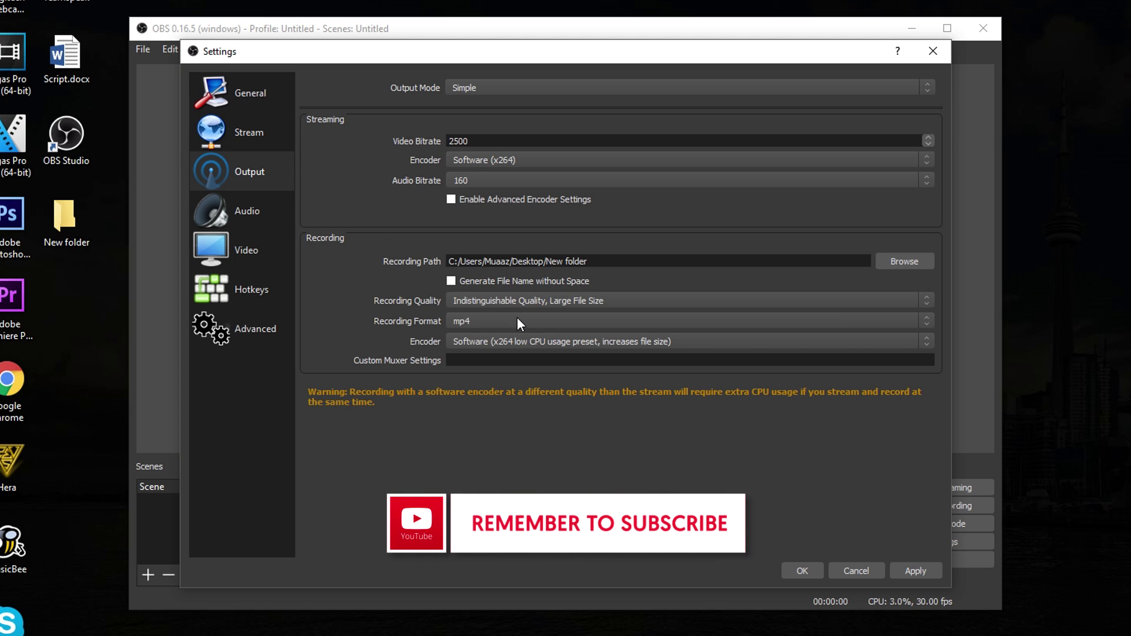
click(558, 300)
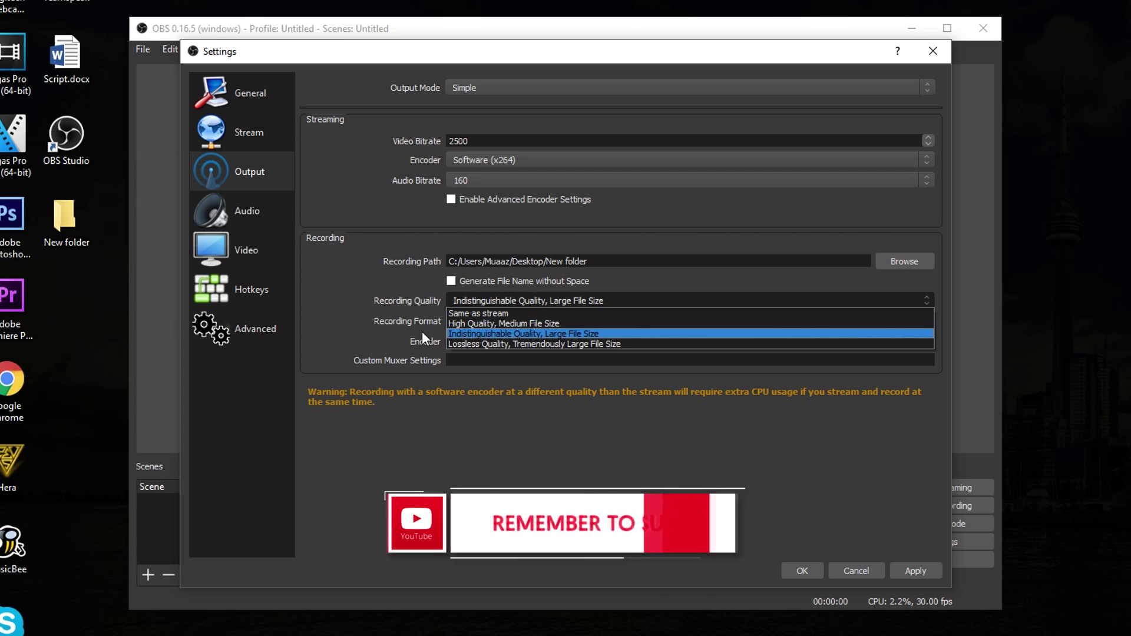
click(530, 334)
click(539, 338)
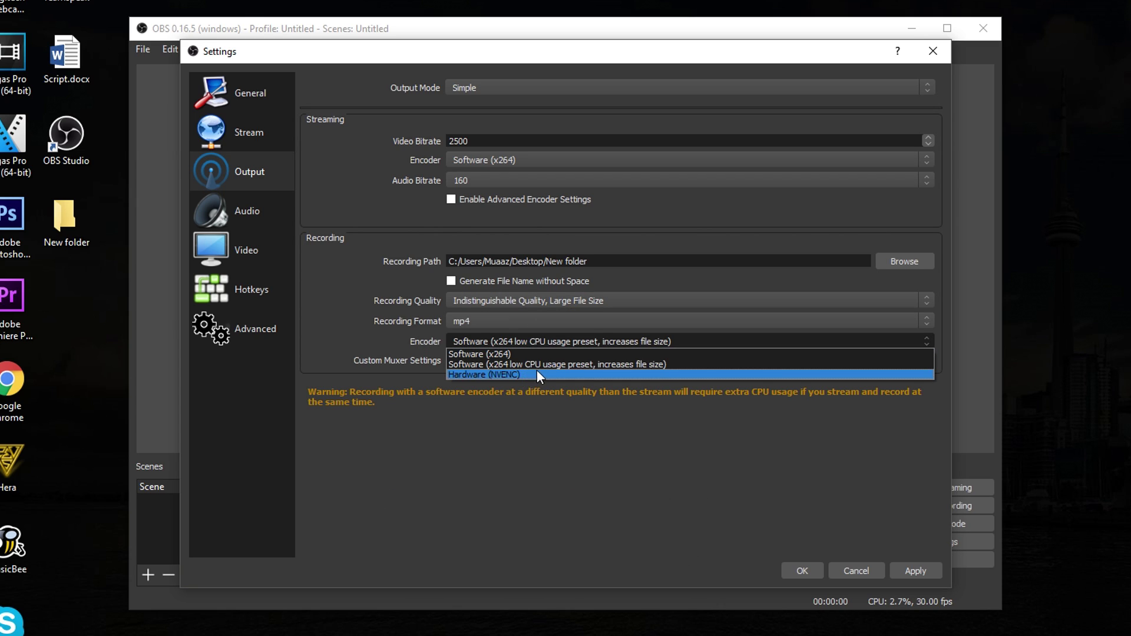
click(530, 355)
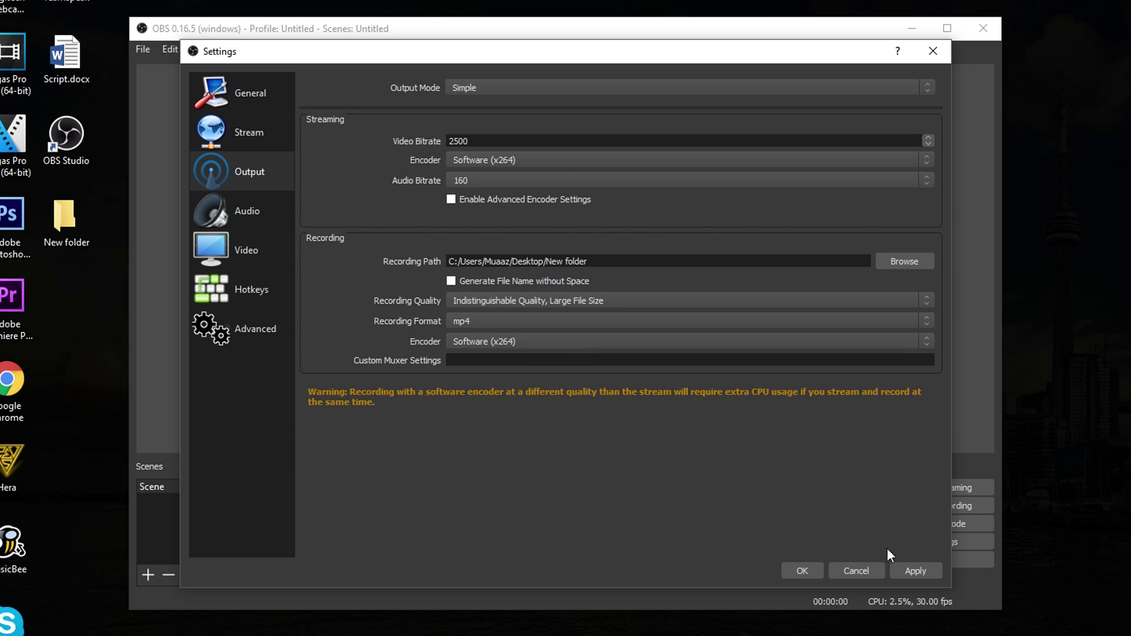
click(918, 570)
Close Settings and set the Mic/Aux device to Microphone (Yeti Stereo Microphone)
click(804, 565)
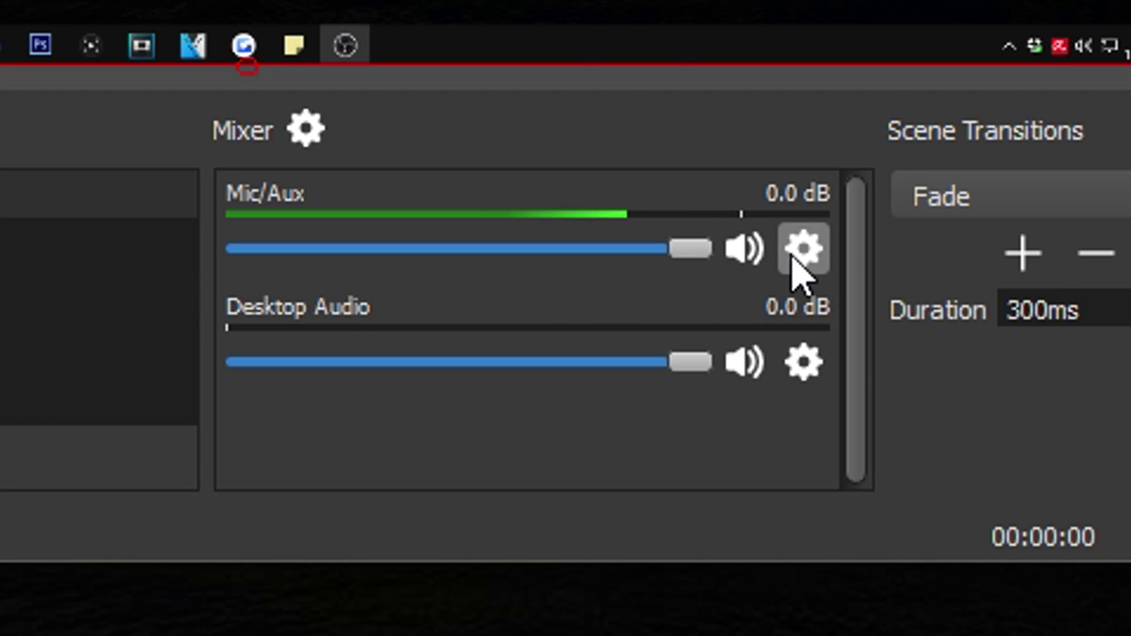
click(795, 259)
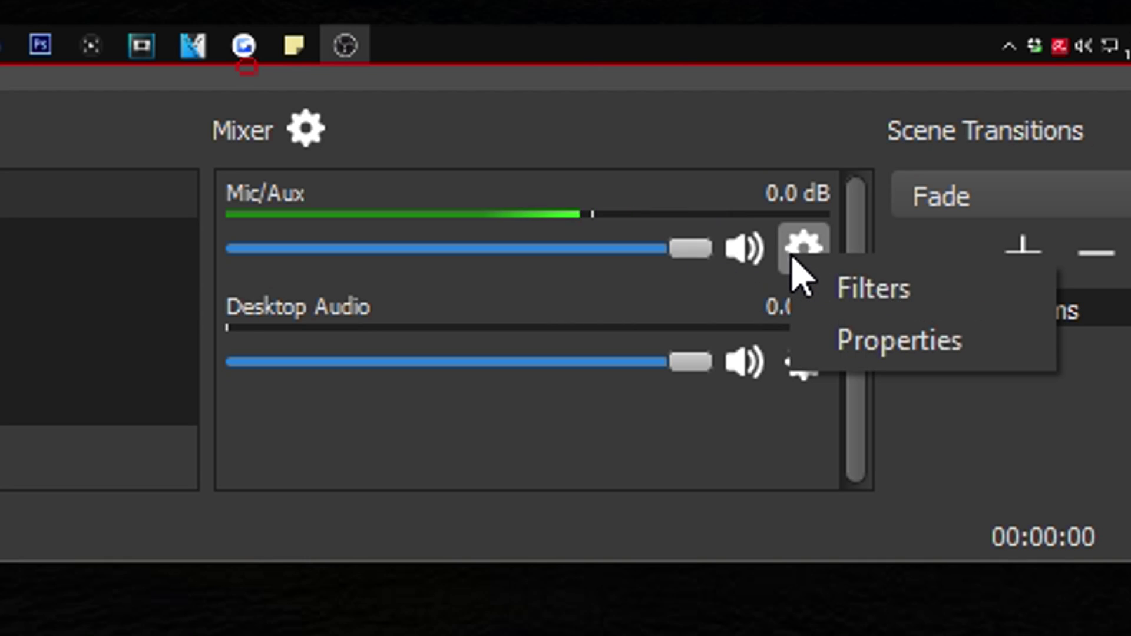
click(858, 338)
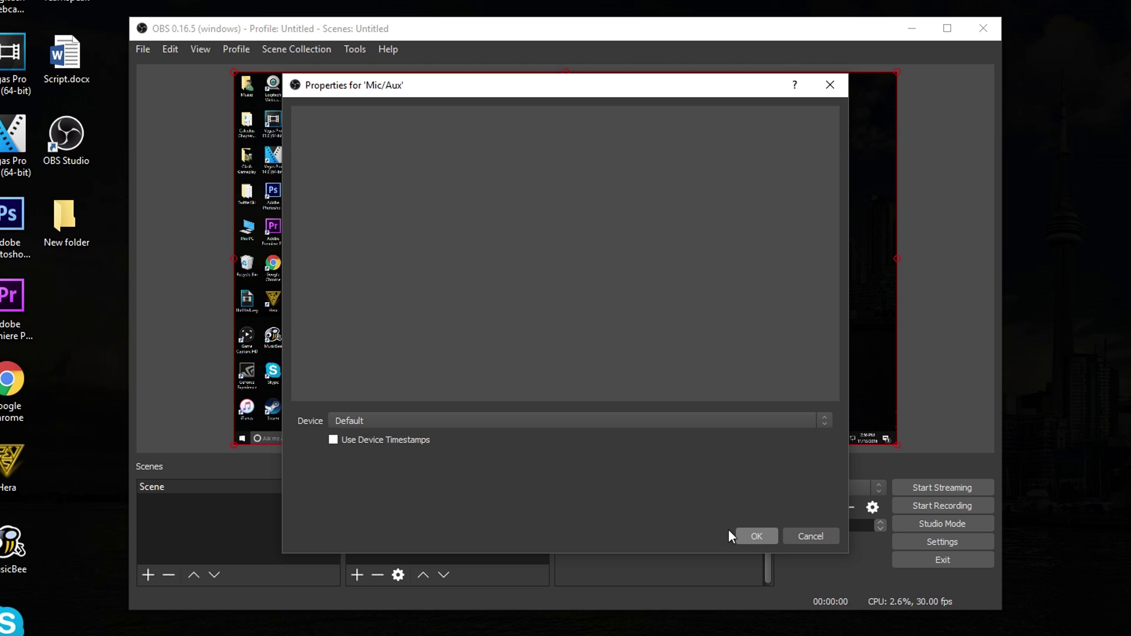
click(518, 418)
click(511, 443)
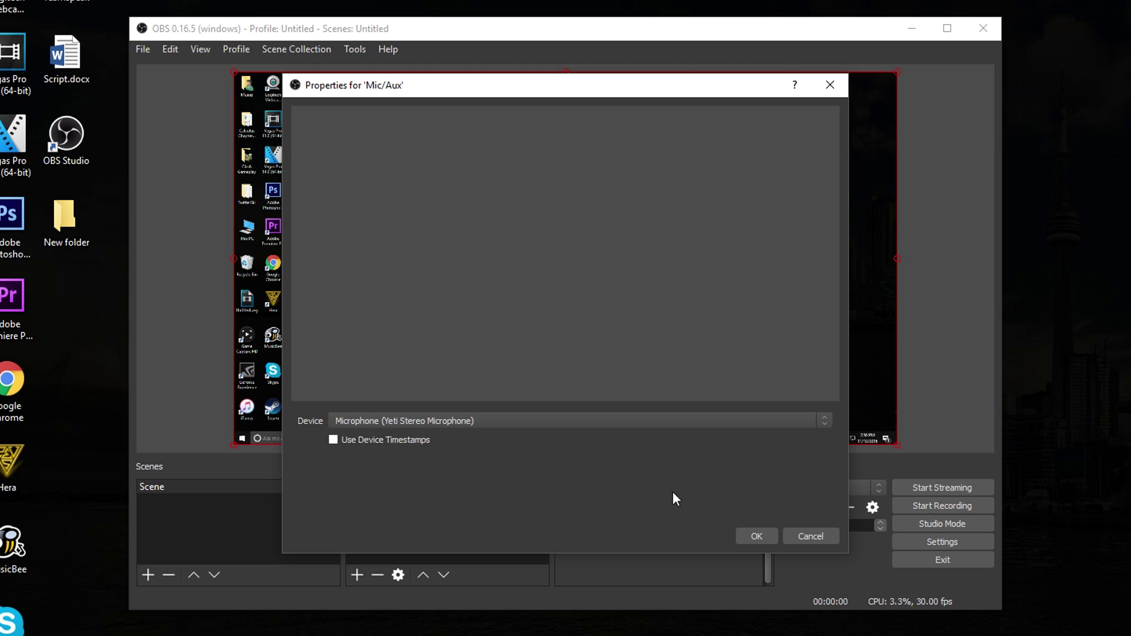
click(756, 534)
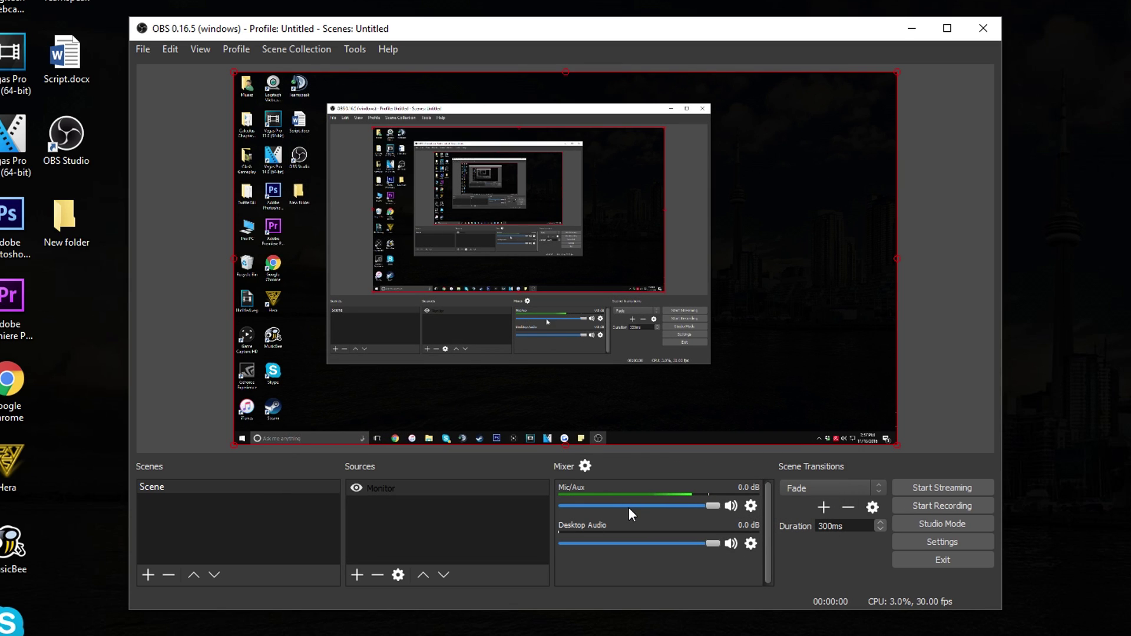
Turn the Mic/Aux and Desktop Audio levels fully down and mute Desktop Audio
drag(707, 506, 590, 505)
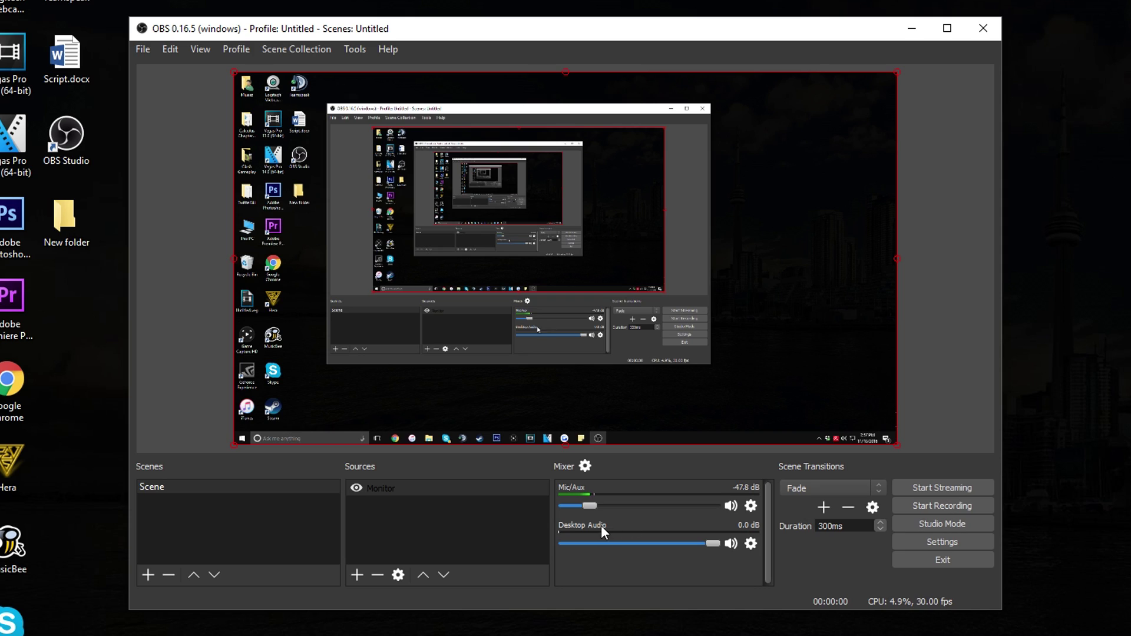
drag(584, 506, 676, 505)
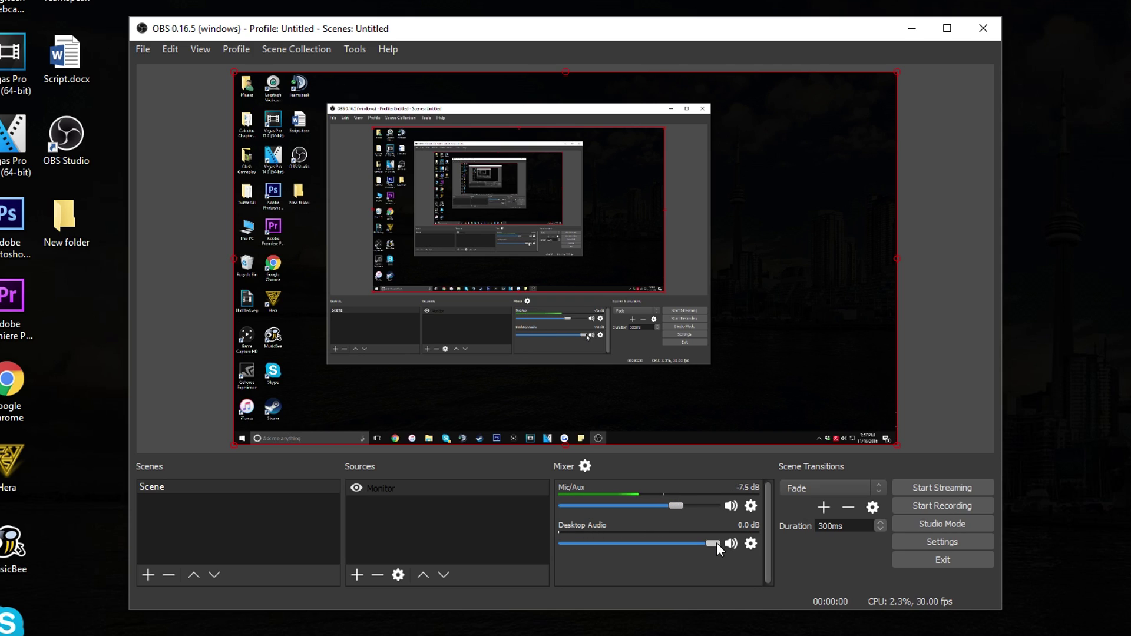
drag(714, 543, 563, 543)
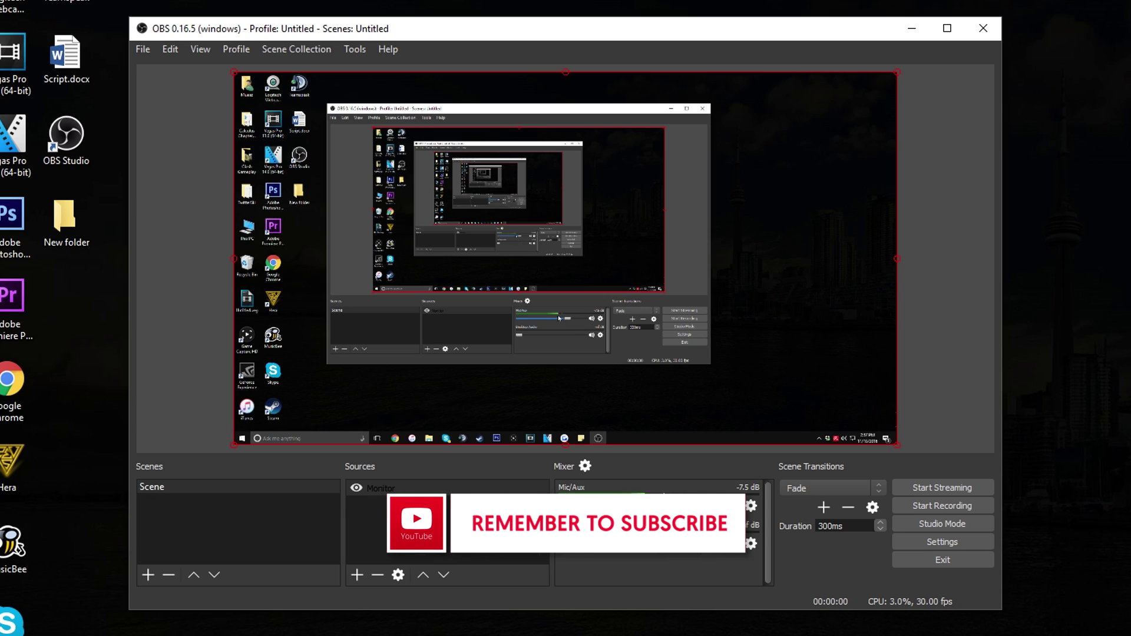
drag(675, 505, 562, 506)
click(733, 545)
Start a test recording, minimize OBS, and bring up then close iTunes
click(939, 504)
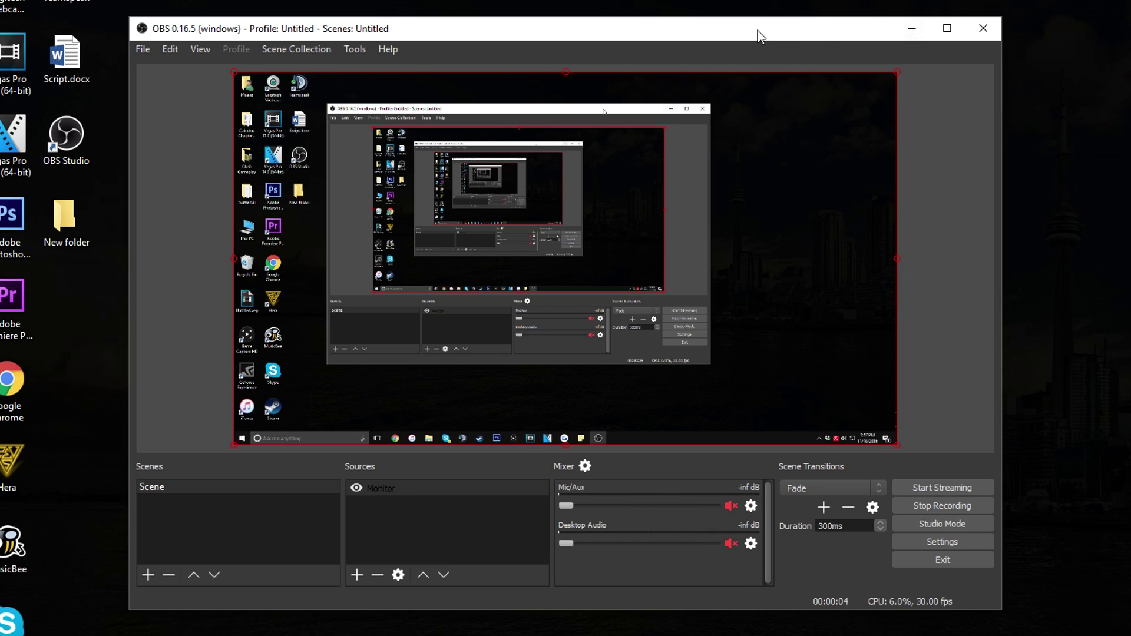
drag(758, 31, 390, 69)
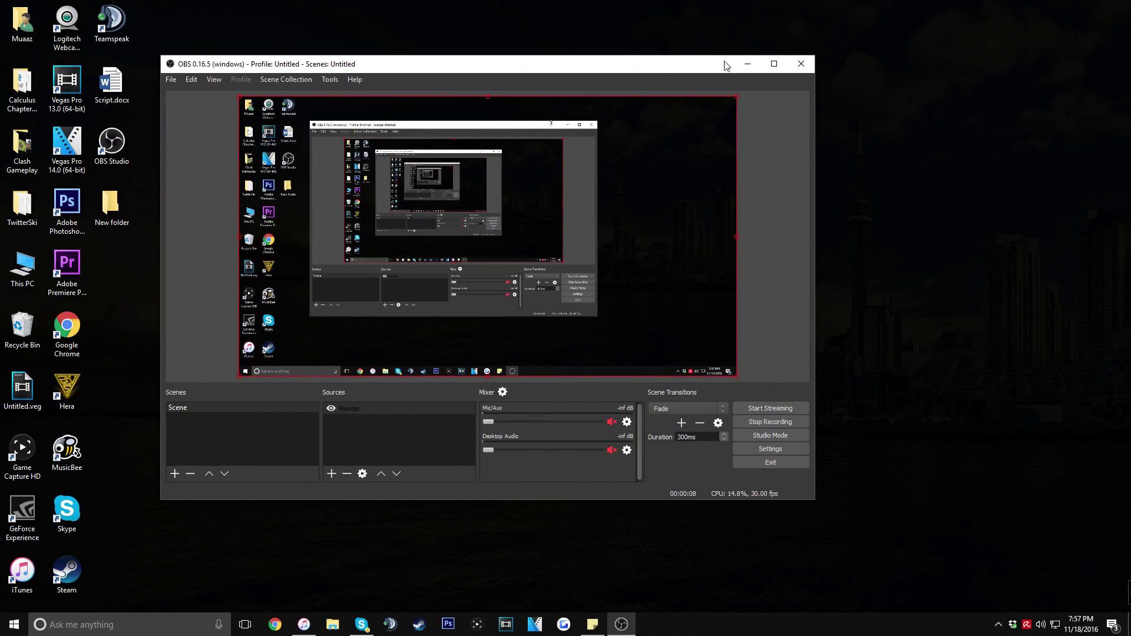
click(747, 64)
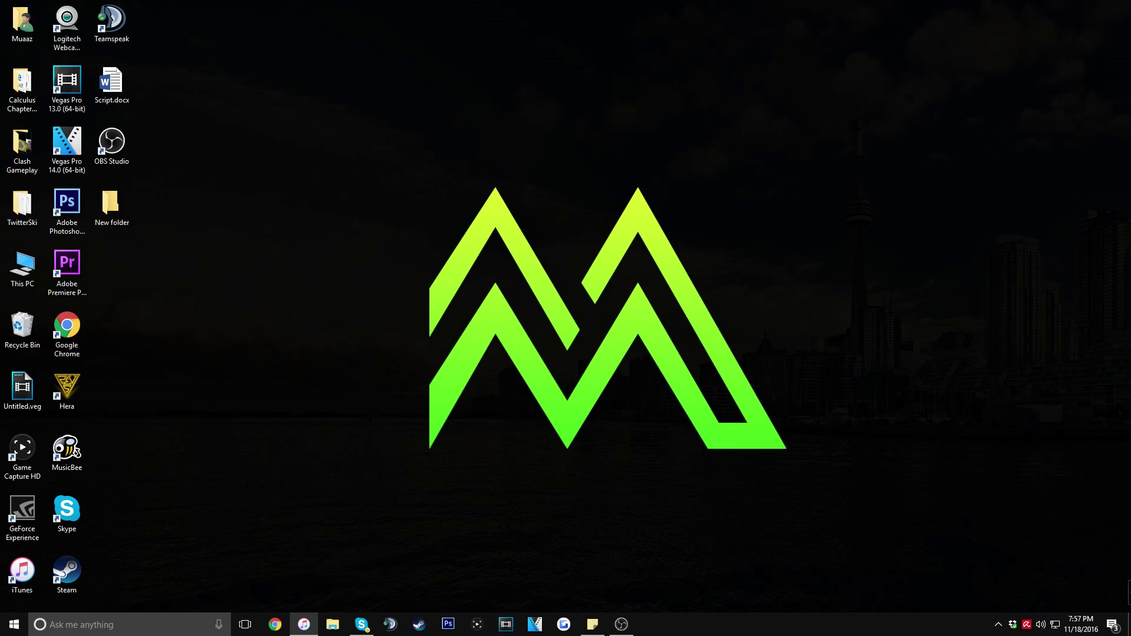
drag(23, 83, 850, 47)
click(860, 31)
click(623, 626)
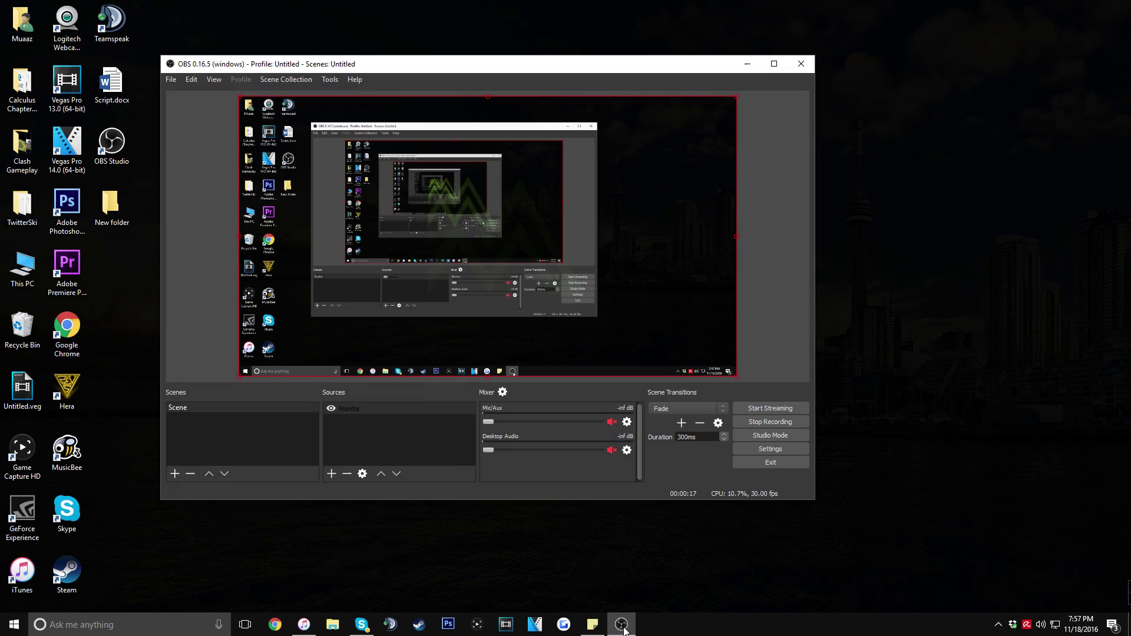
click(787, 423)
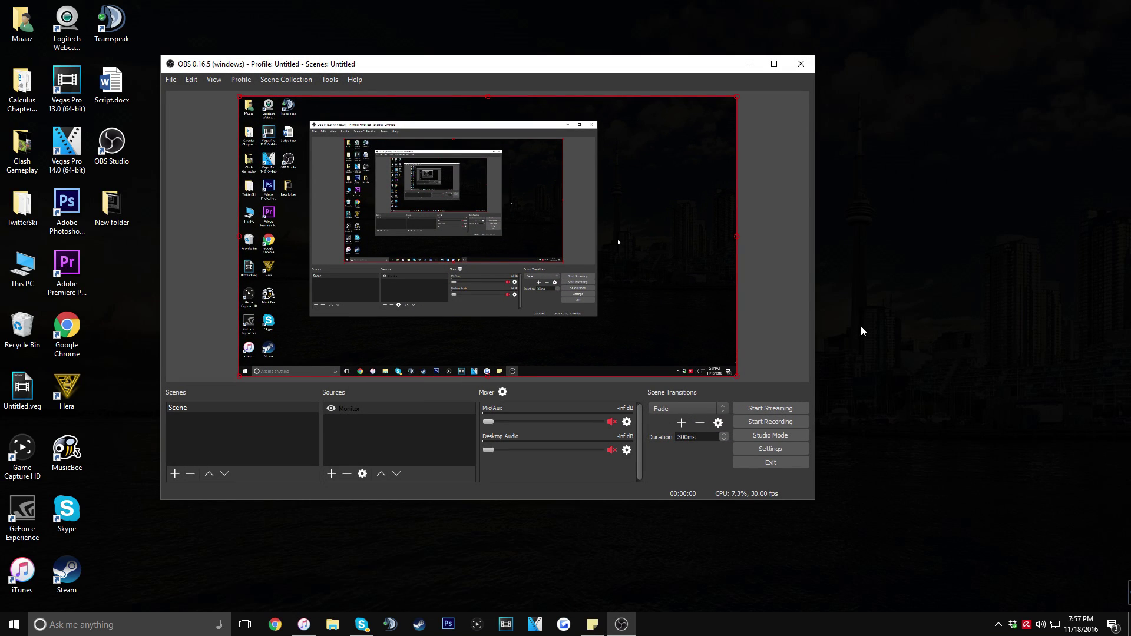
double_click(112, 206)
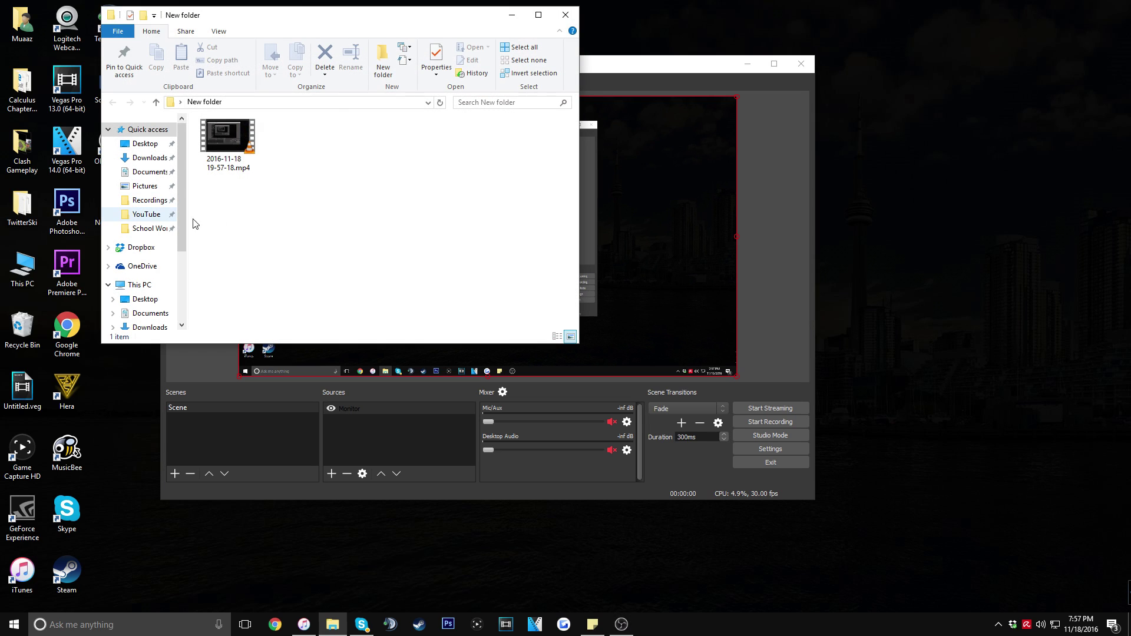
drag(352, 241, 177, 103)
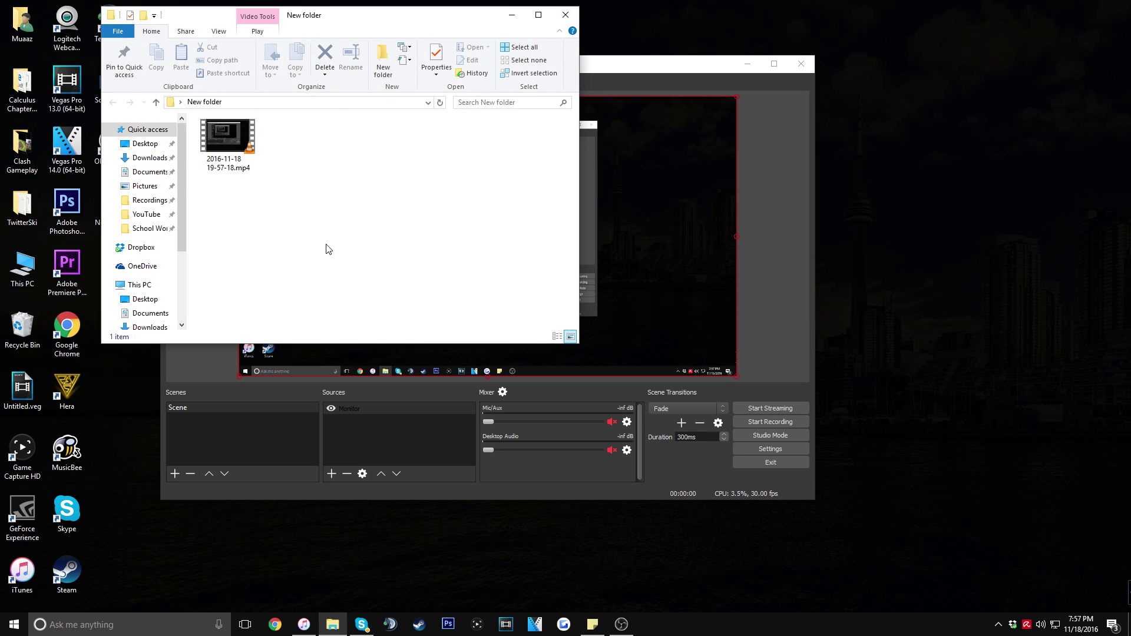
click(243, 133)
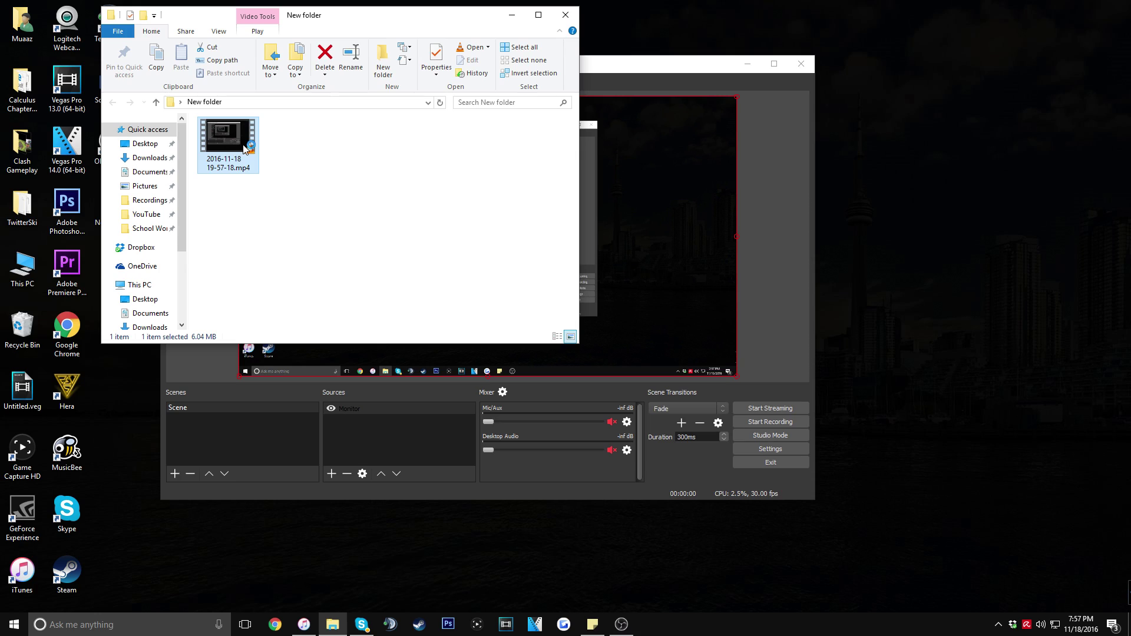
double_click(245, 148)
click(486, 480)
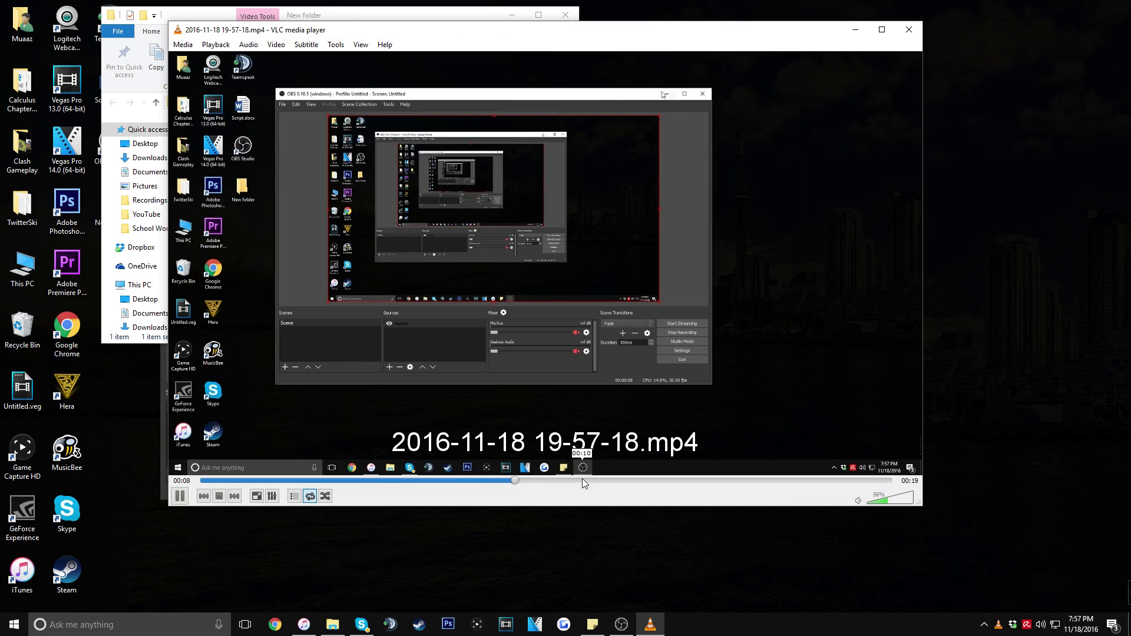
click(667, 480)
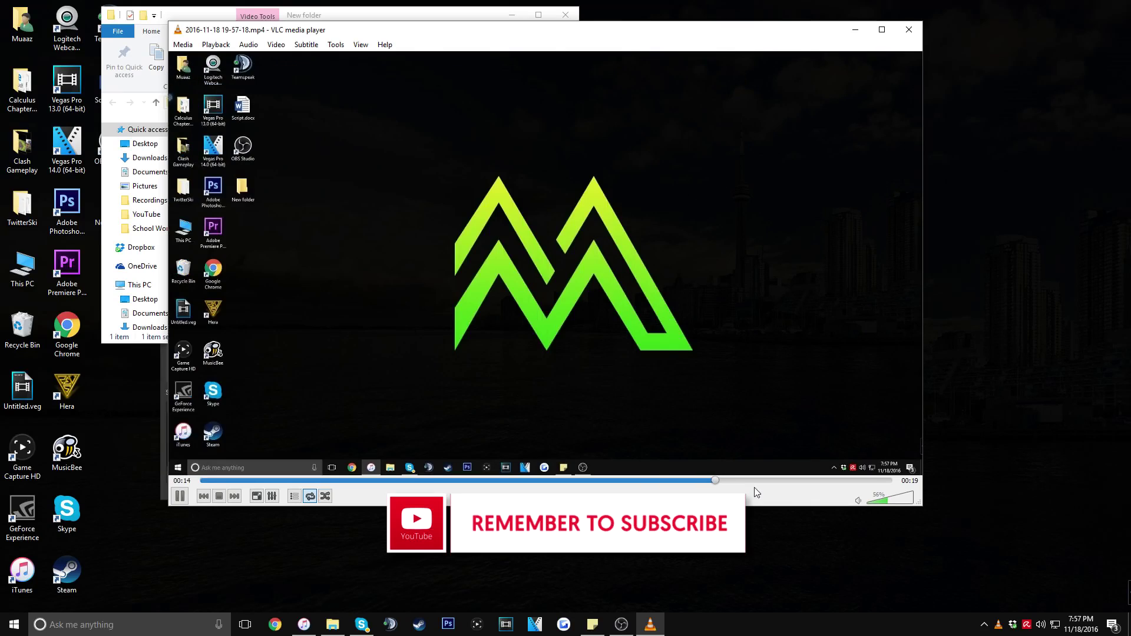
key(alt+F4)
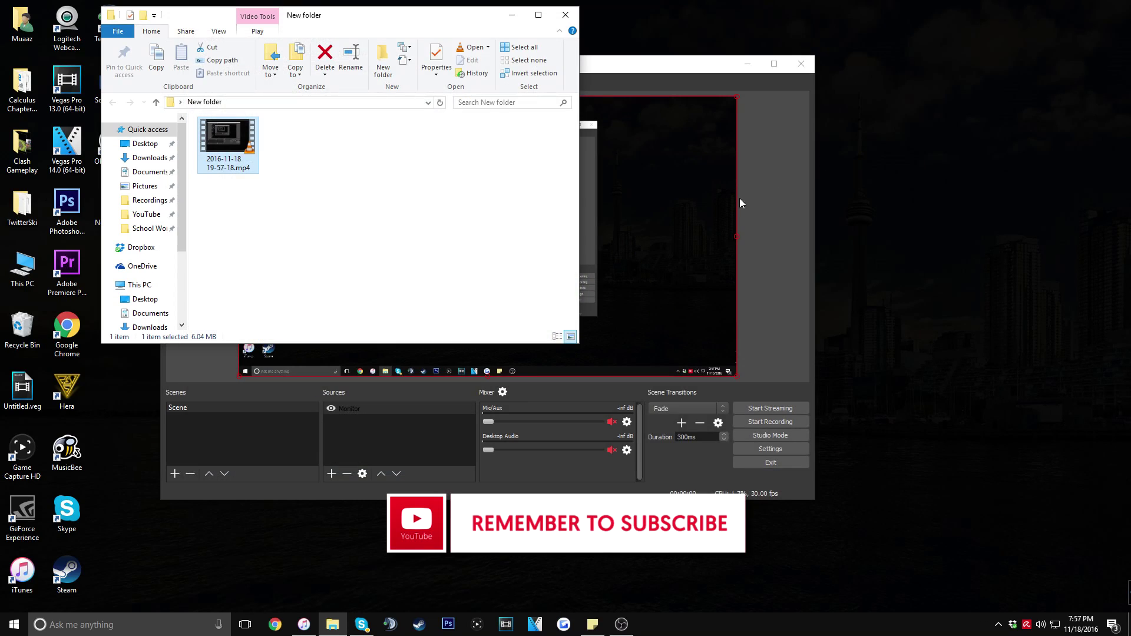
click(557, 17)
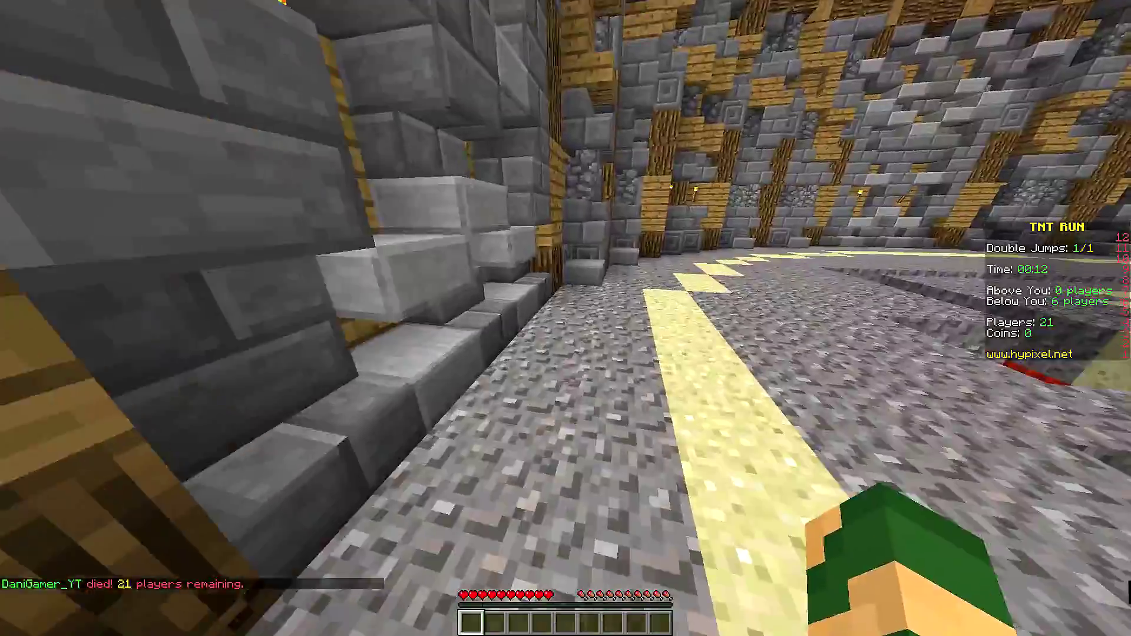
Run and turn through the TNT Run arena, staying ahead of the collapsing floor
key(w)
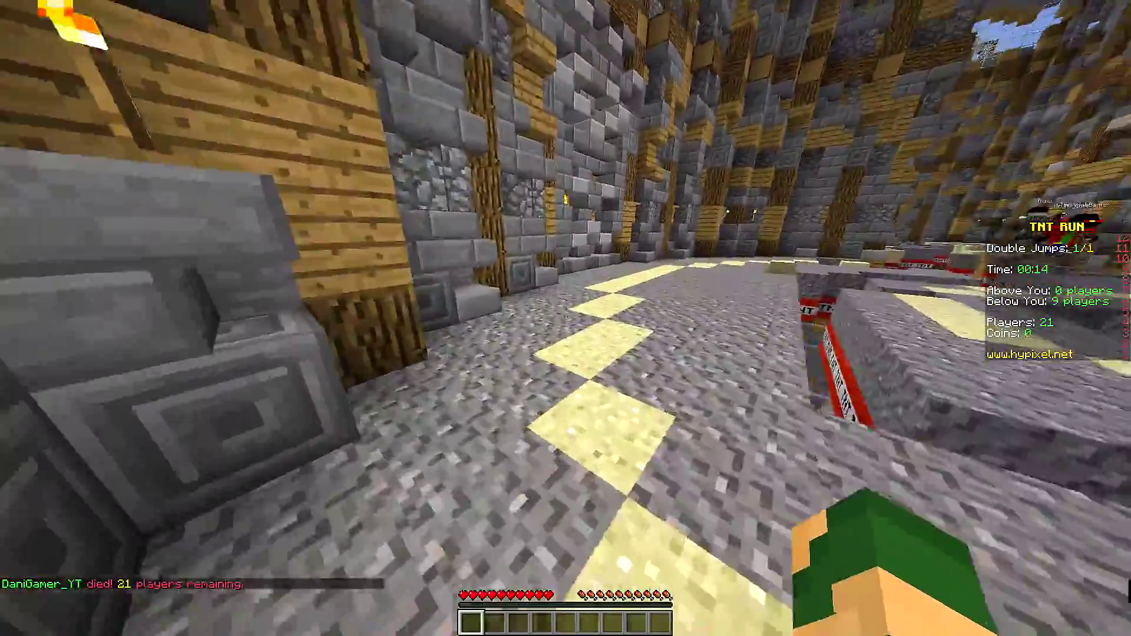
key(w)
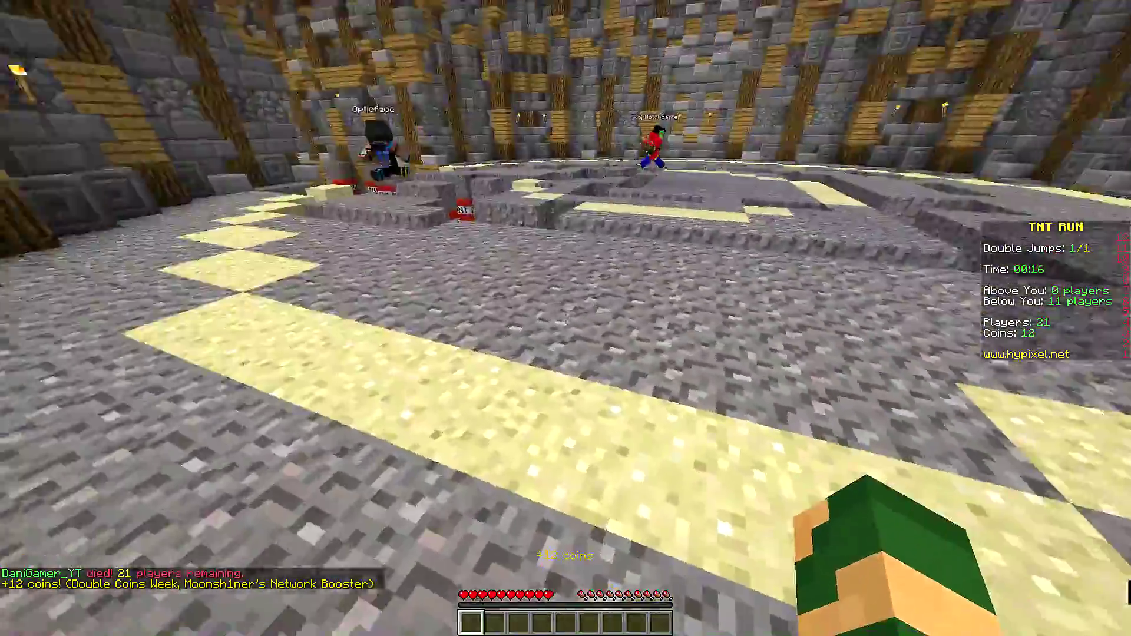
key(w)
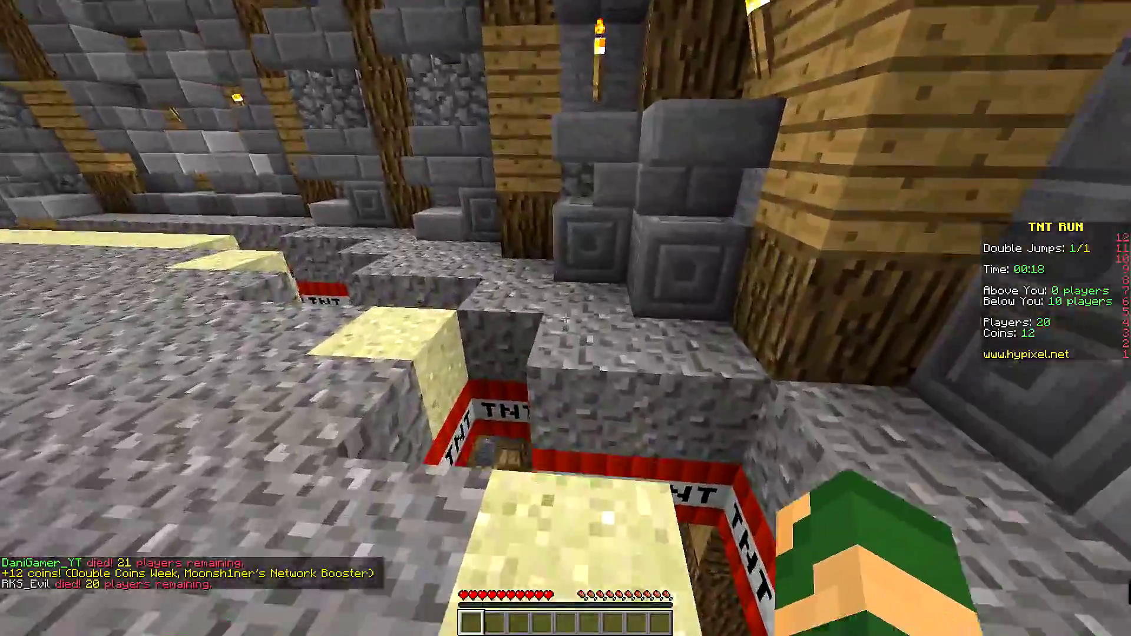
key(w)
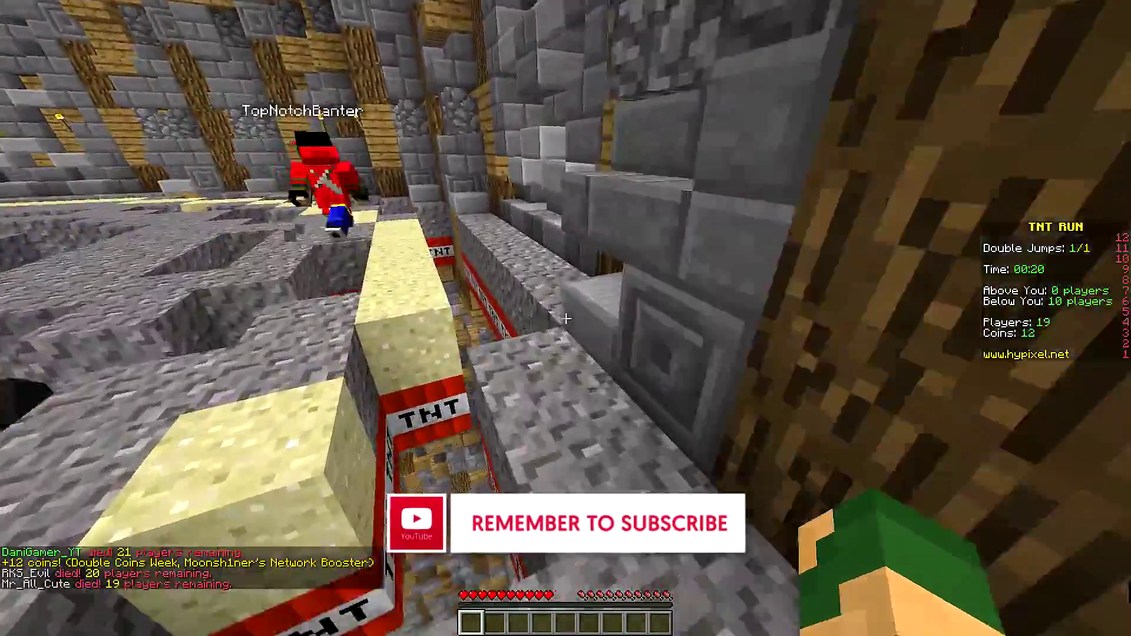
key(w)
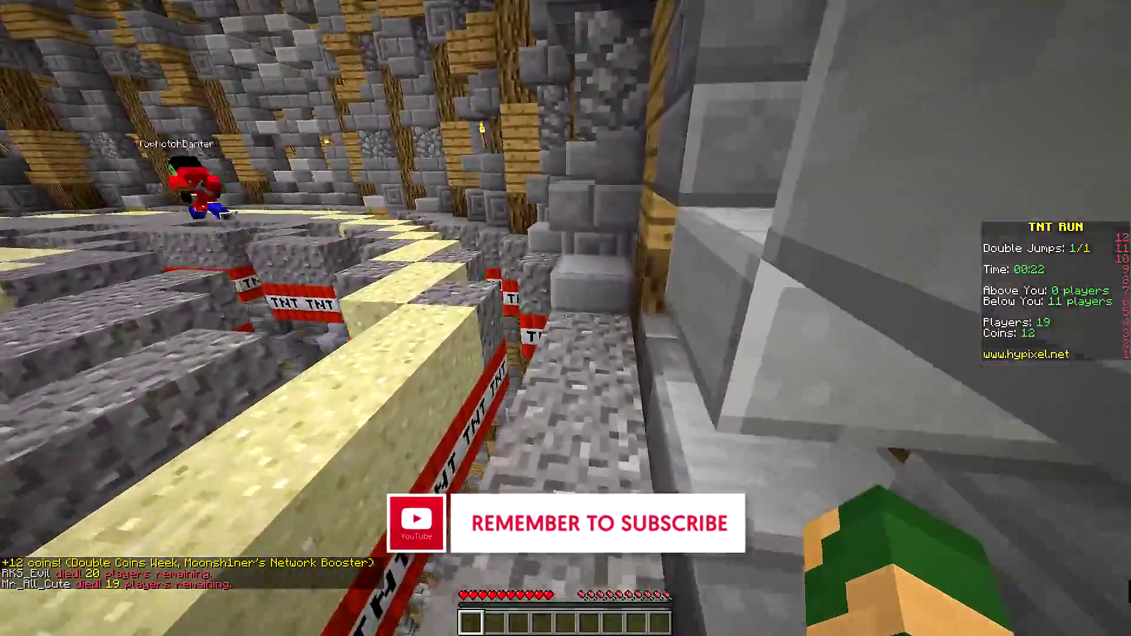
key(w)
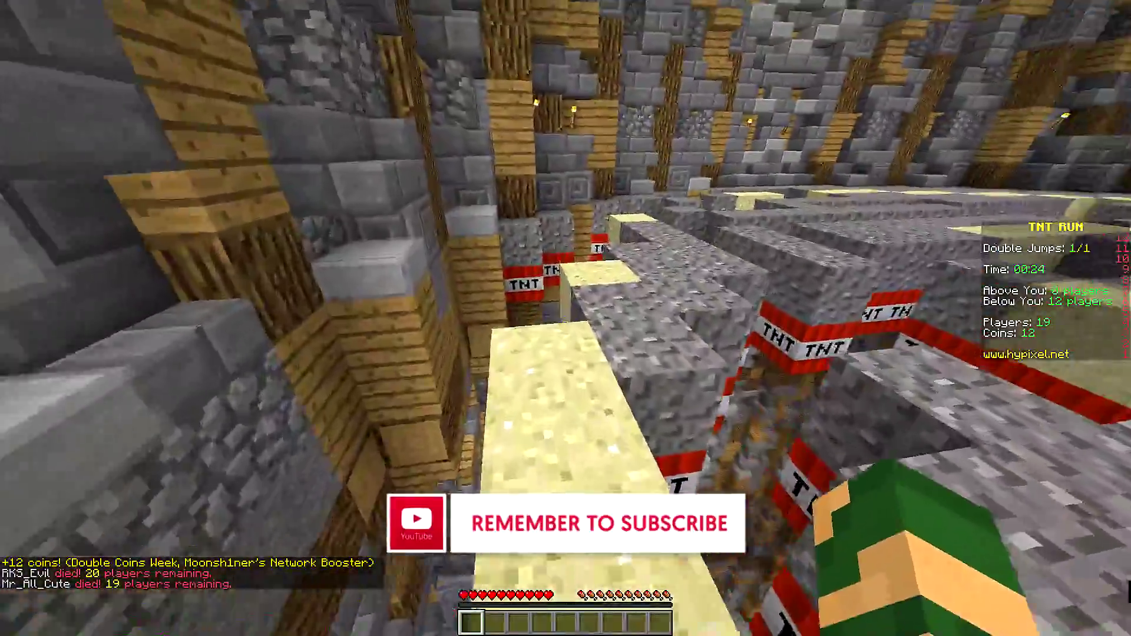
key(w)
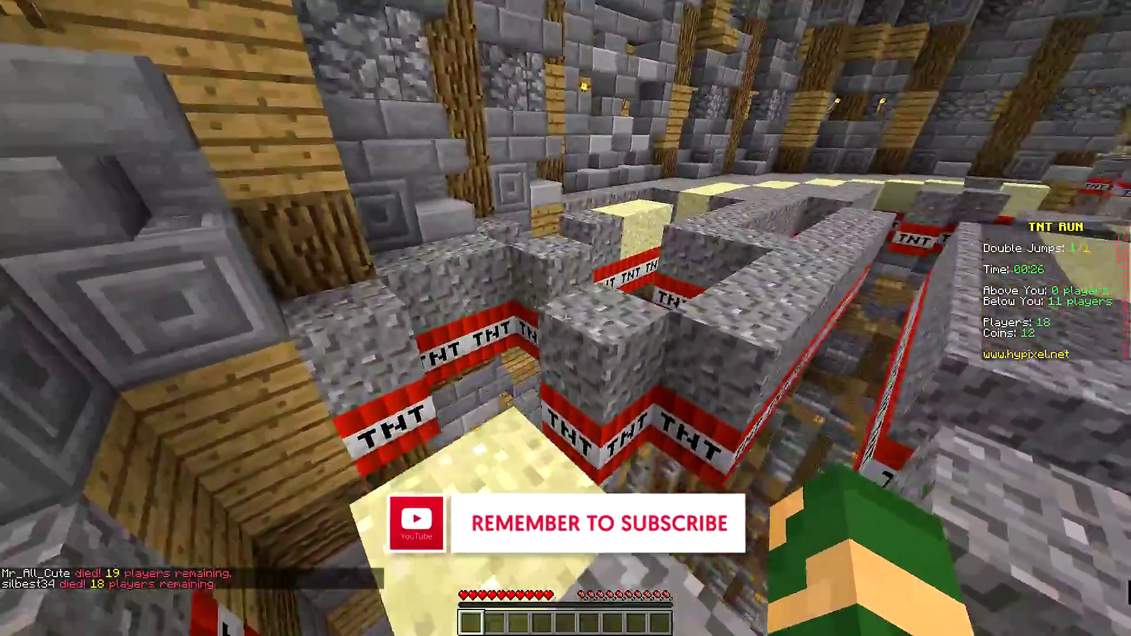
key(w)
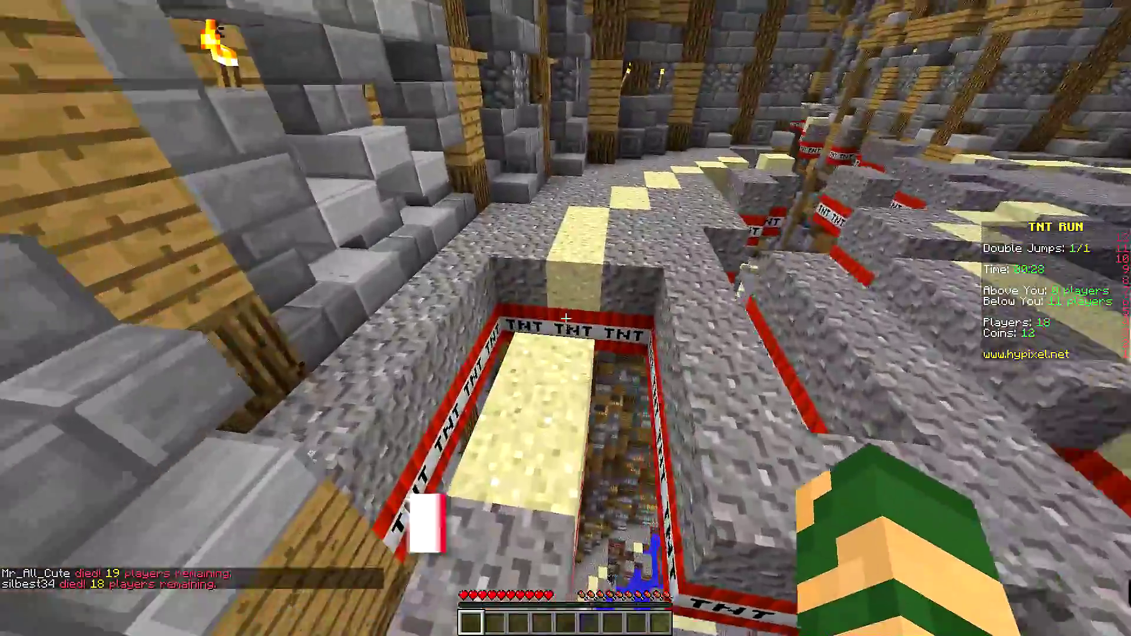
key(w)
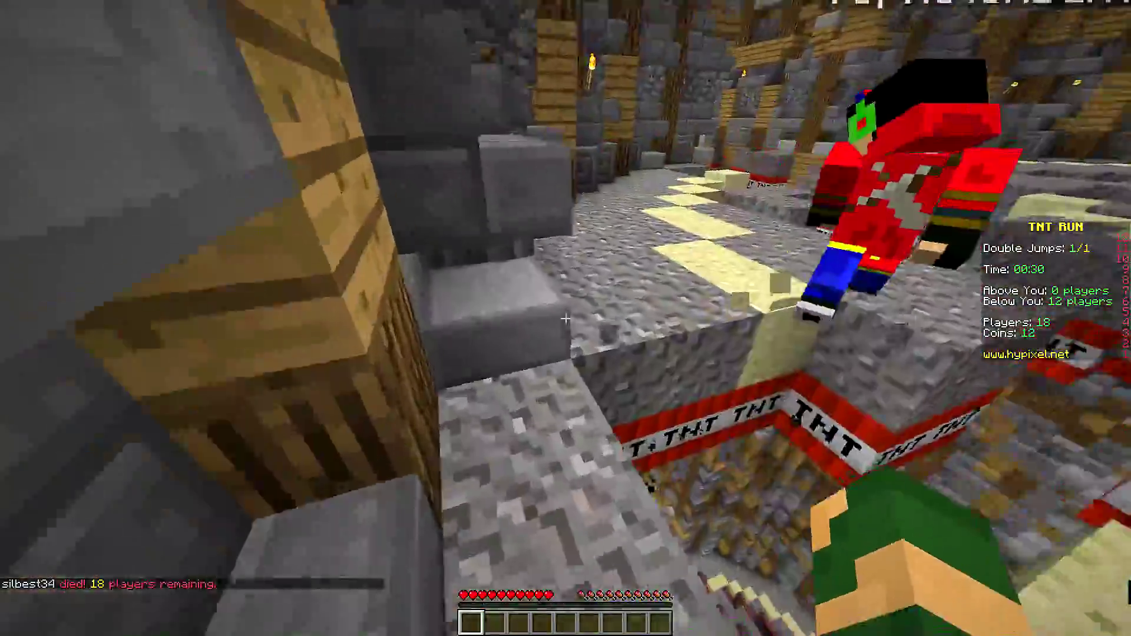
key(w)
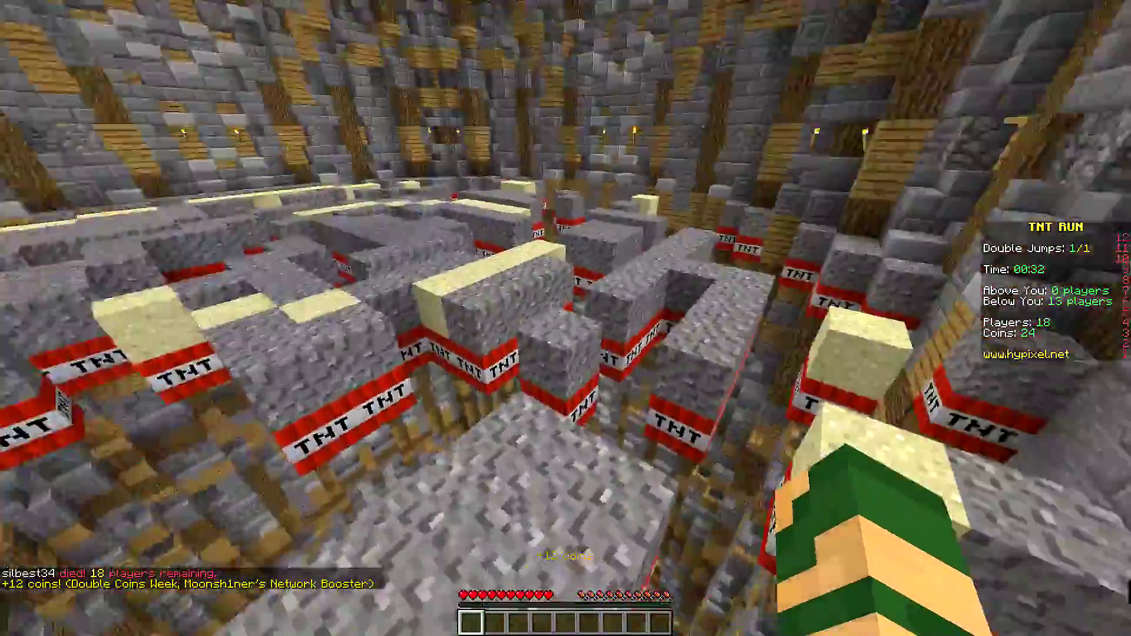
key(w)
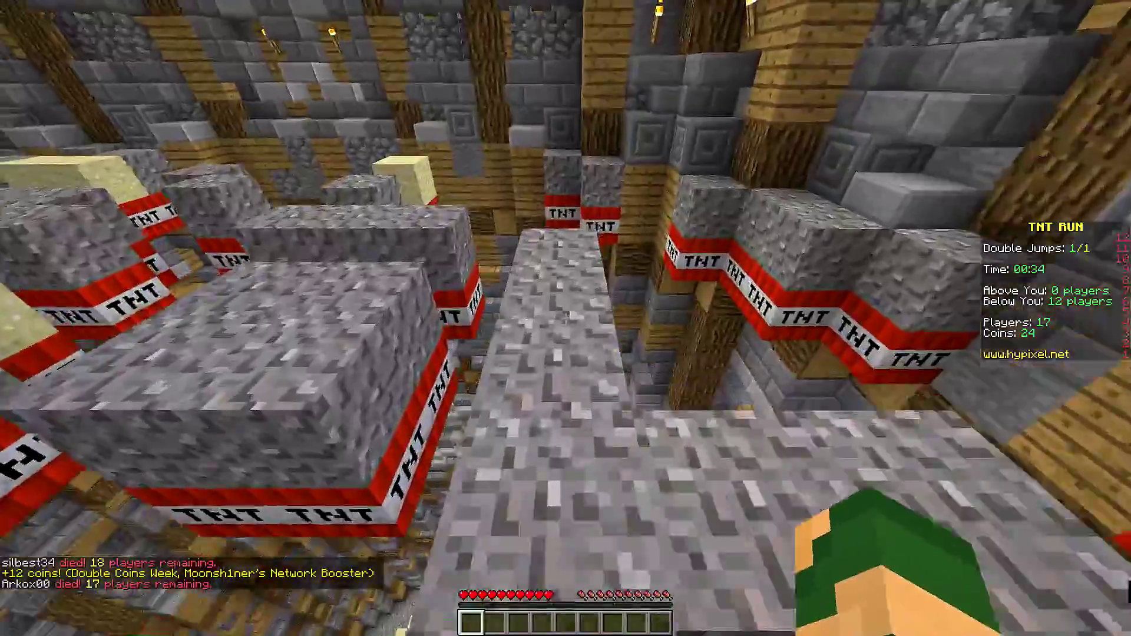